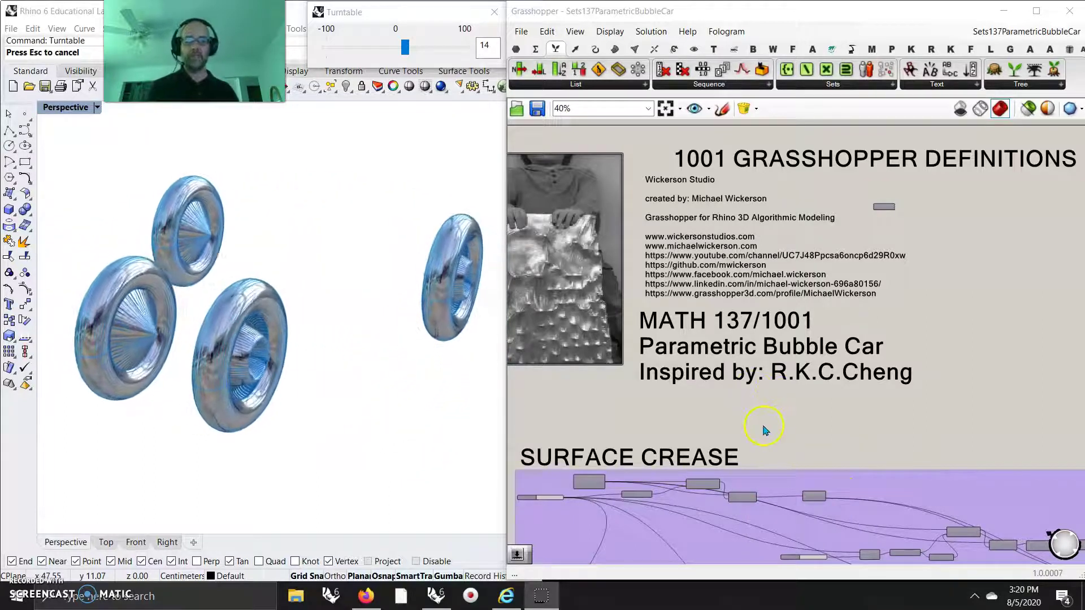
# Look over the Surface Crease and Revolve groups, stop the Turntable rotation, and inspect the four wheels in Perspective.
pyautogui.scroll(-1, 767, 428)
pyautogui.scroll(-2, 774, 427)
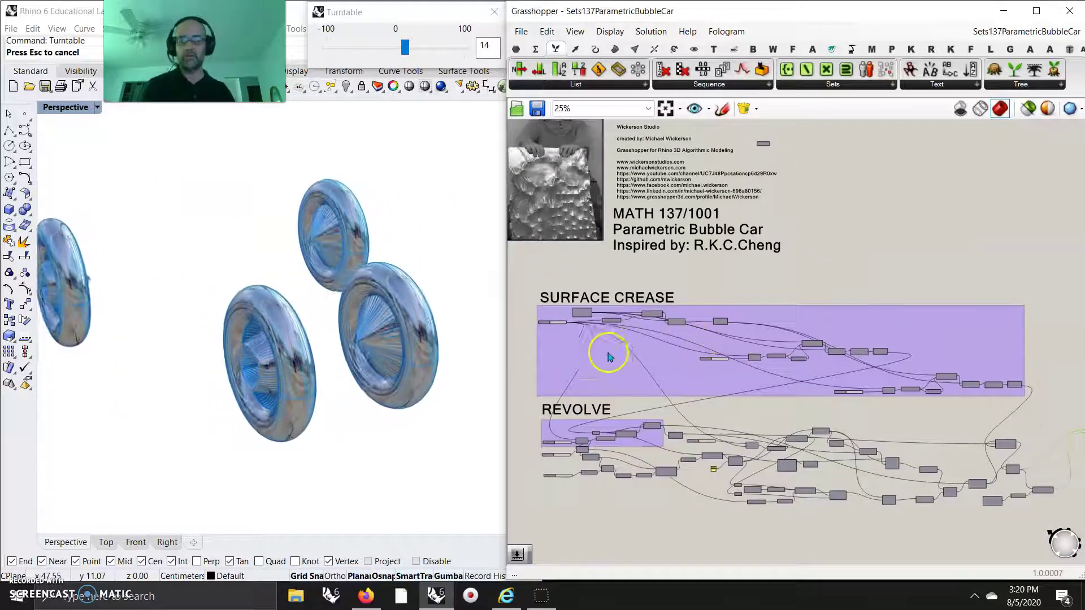
pyautogui.scroll(1, 616, 350)
pyautogui.moveTo(608, 395); pyautogui.dragTo(637, 319, button='right')
pyautogui.click(494, 12)
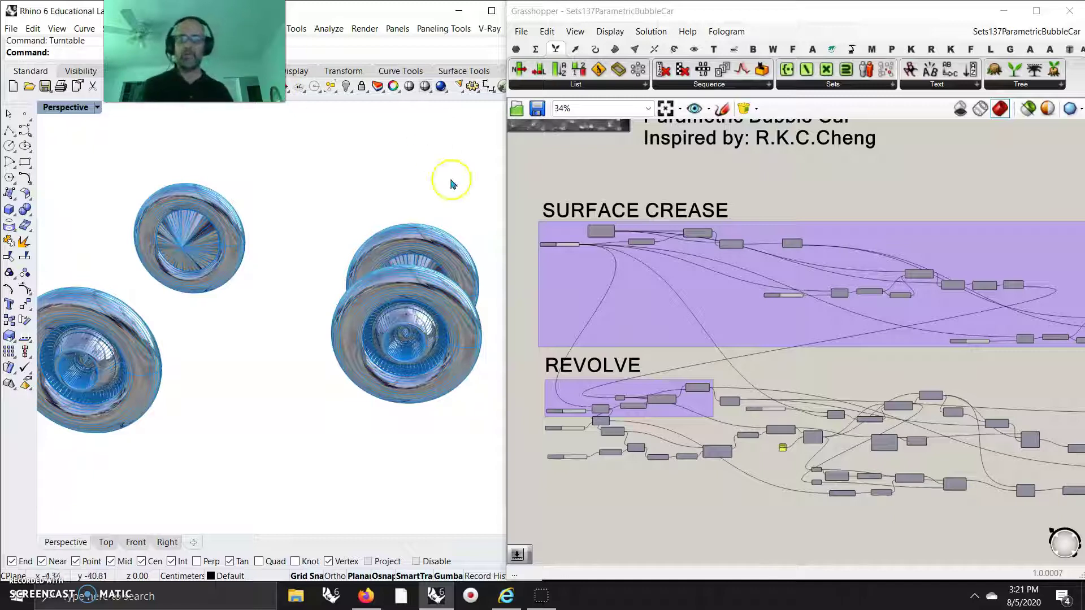
pyautogui.moveTo(420, 446)
pyautogui.mouseDown(button='right')
pyautogui.moveTo(342, 450)
pyautogui.moveTo(322, 429)
pyautogui.moveTo(283, 450)
pyautogui.moveTo(211, 443)
pyautogui.moveTo(218, 431)
pyautogui.moveTo(371, 429)
pyautogui.mouseUp(button='right')
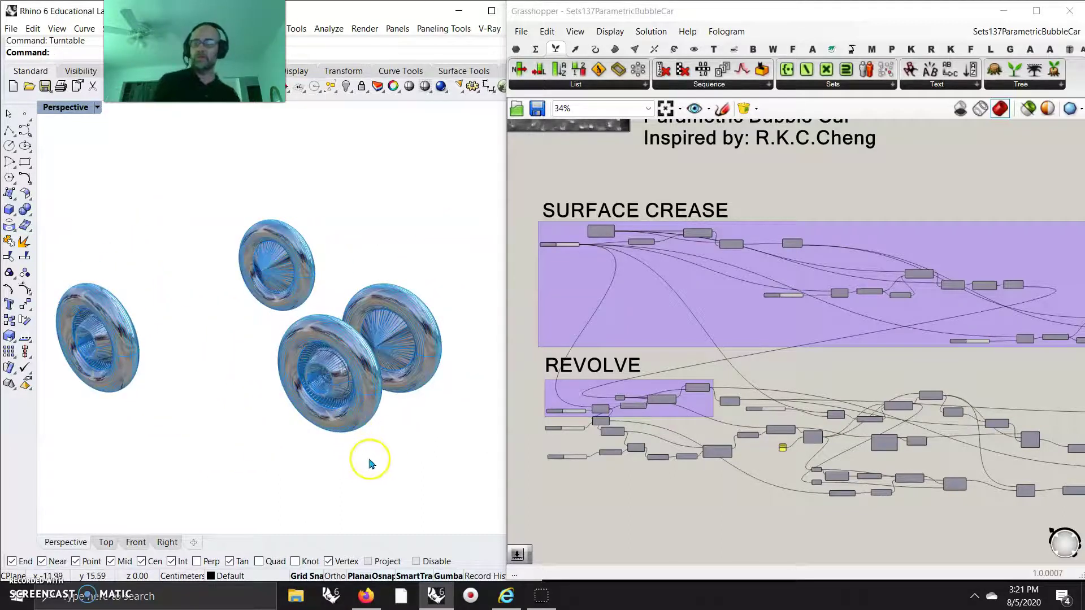
pyautogui.scroll(3, 199, 383)
pyautogui.scroll(-3, 206, 378)
pyautogui.moveTo(221, 388); pyautogui.dragTo(193, 388, button='right')
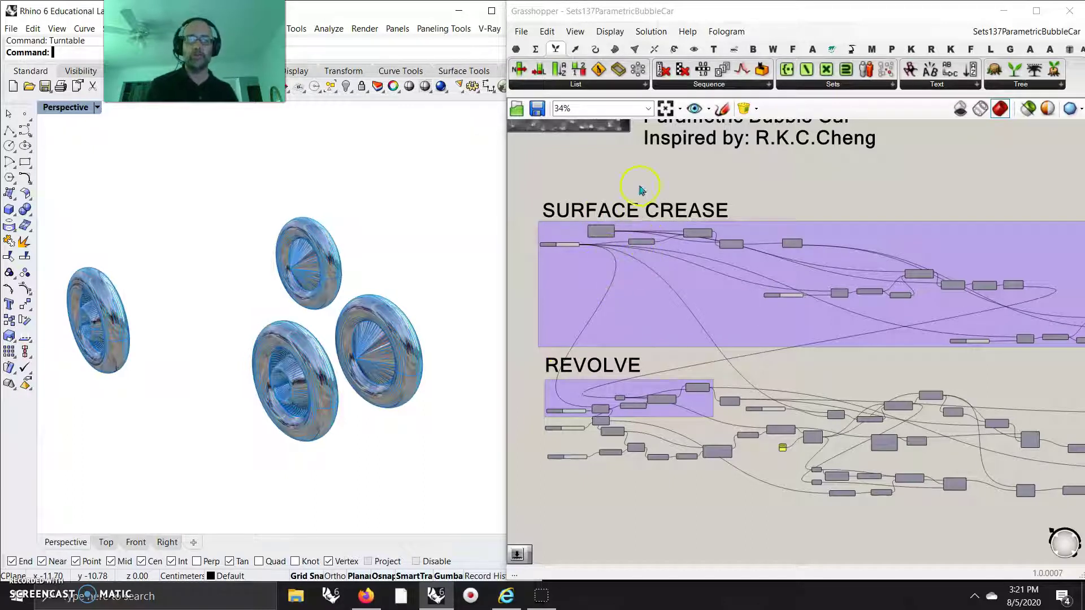
# Hide all the baked wheel polysurfaces in the model and set the Perspective viewport to Shaded display.
pyautogui.moveTo(426, 474); pyautogui.dragTo(47, 201)
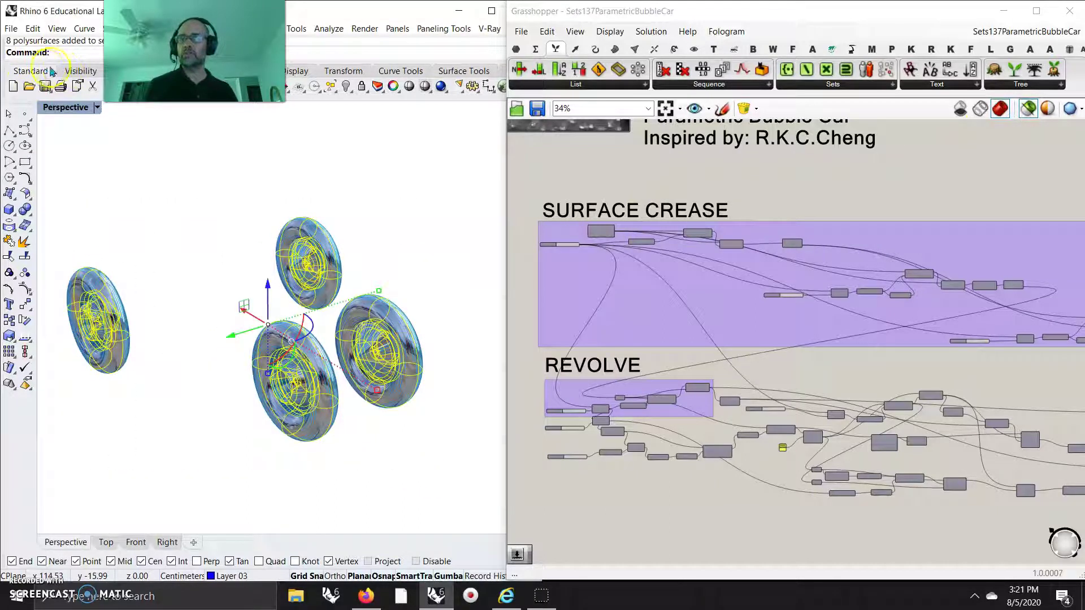
pyautogui.click(69, 72)
pyautogui.click(13, 88)
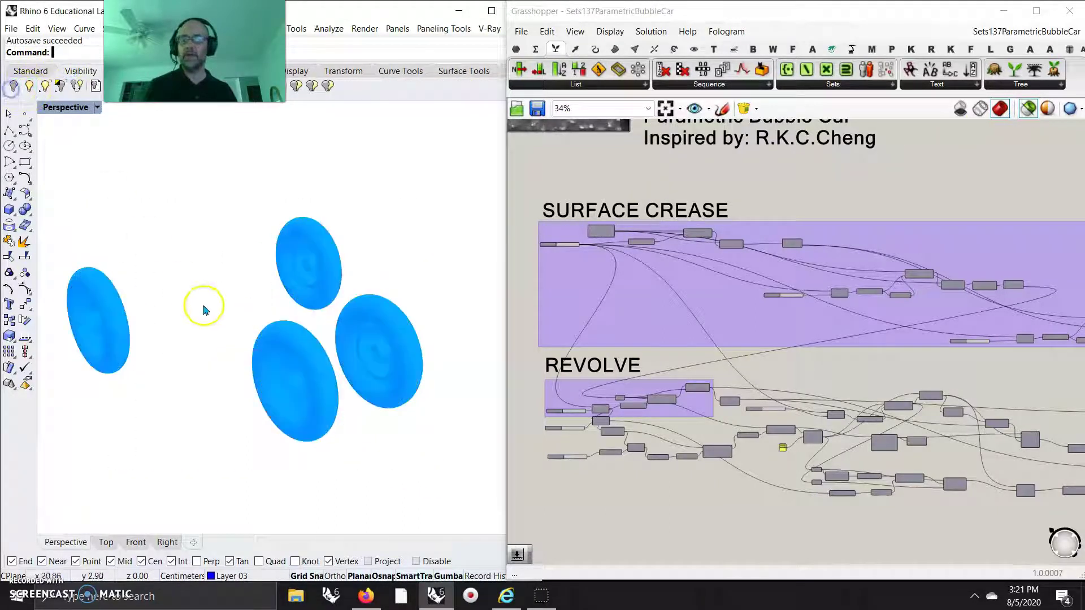
pyautogui.click(68, 107)
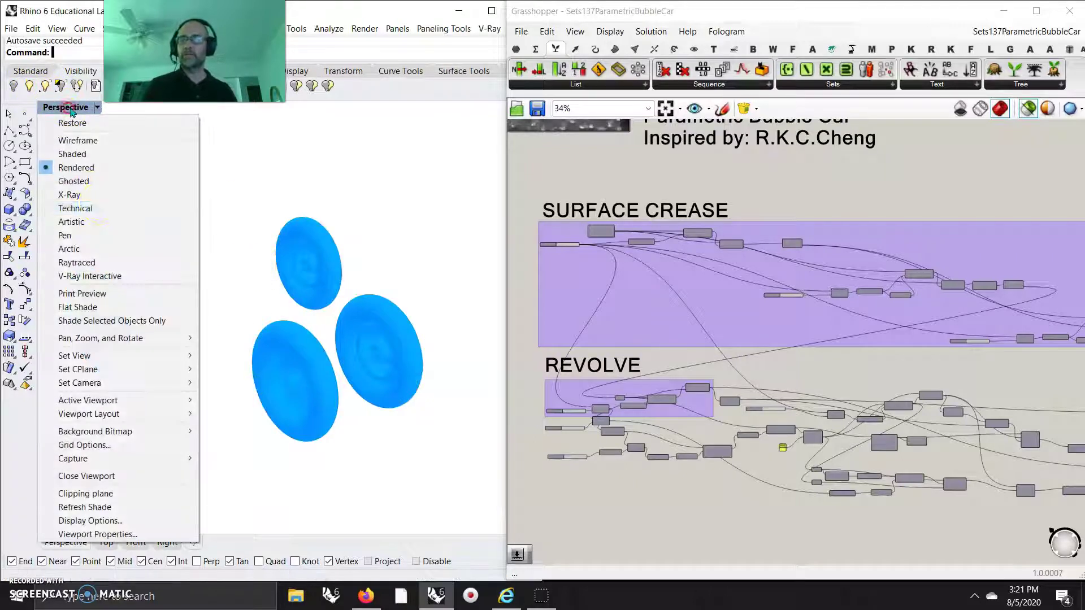
pyautogui.click(73, 154)
# Show the Top viewport and preview the Construct Point and first Move results of the Surface Crease group.
pyautogui.scroll(3, 243, 375)
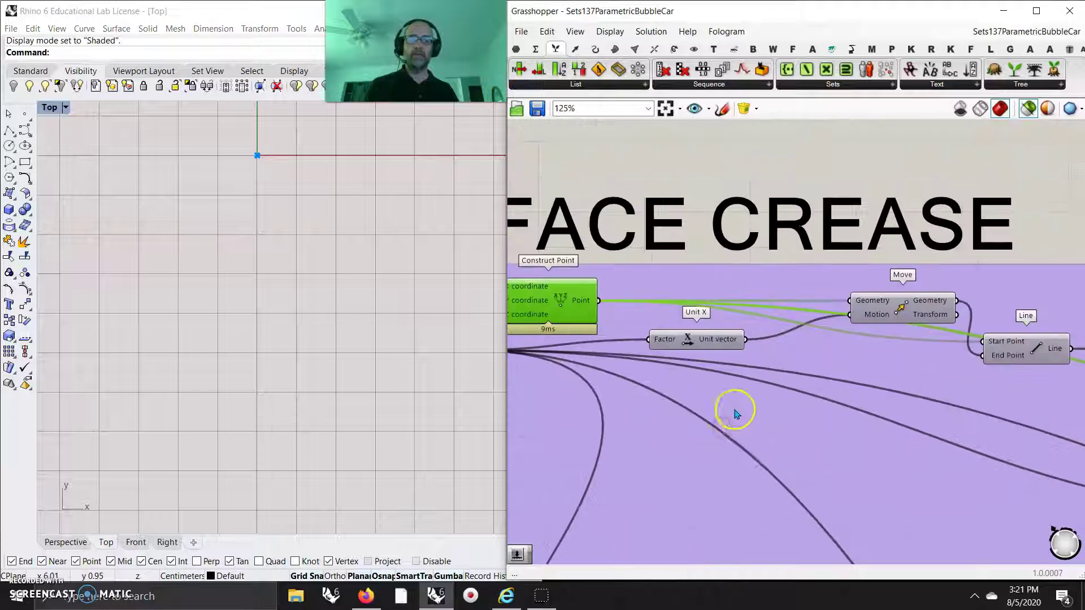
pyautogui.moveTo(911, 405); pyautogui.dragTo(846, 336, button='right')
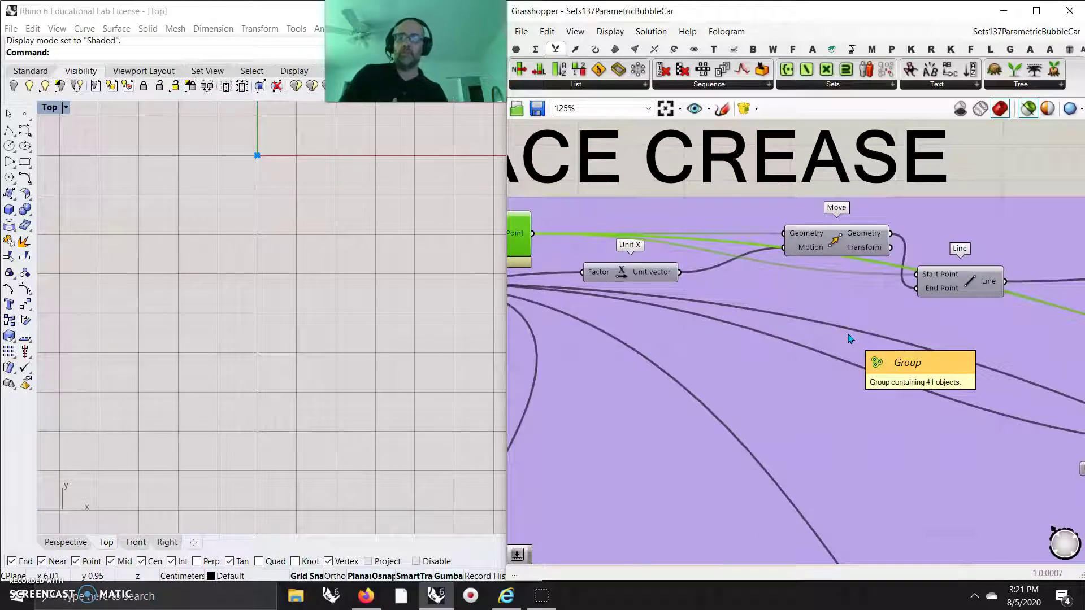
pyautogui.click(848, 297)
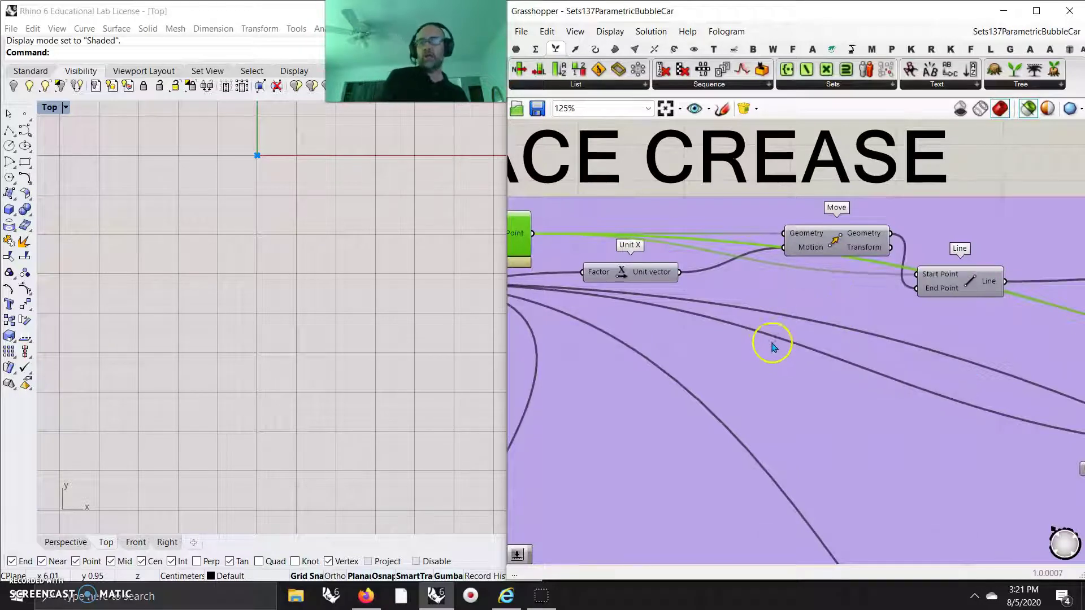
pyautogui.click(844, 245)
pyautogui.scroll(-5, 351, 373)
pyautogui.moveTo(351, 381); pyautogui.dragTo(188, 388, button='right')
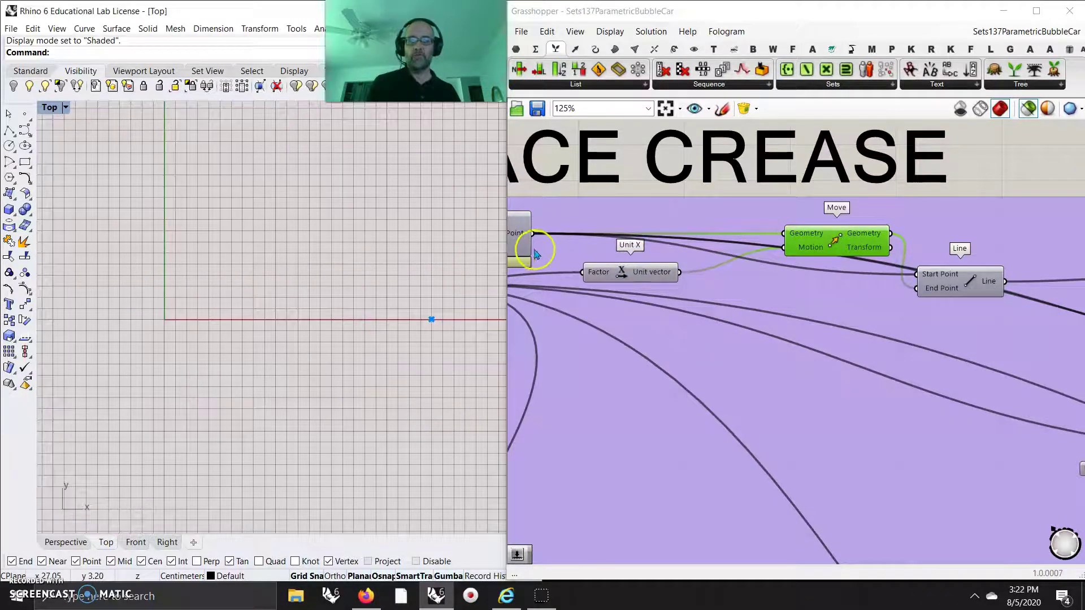
# Preview the Line drawn between the original and moved points, and its End Points component.
pyautogui.moveTo(881, 449); pyautogui.dragTo(721, 371, button='right')
pyautogui.click(790, 197)
pyautogui.moveTo(420, 349); pyautogui.dragTo(397, 356, button='right')
pyautogui.moveTo(874, 298); pyautogui.dragTo(704, 286, button='right')
pyautogui.click(848, 184)
pyautogui.moveTo(853, 329); pyautogui.dragTo(700, 259, button='right')
pyautogui.scroll(-3, 739, 283)
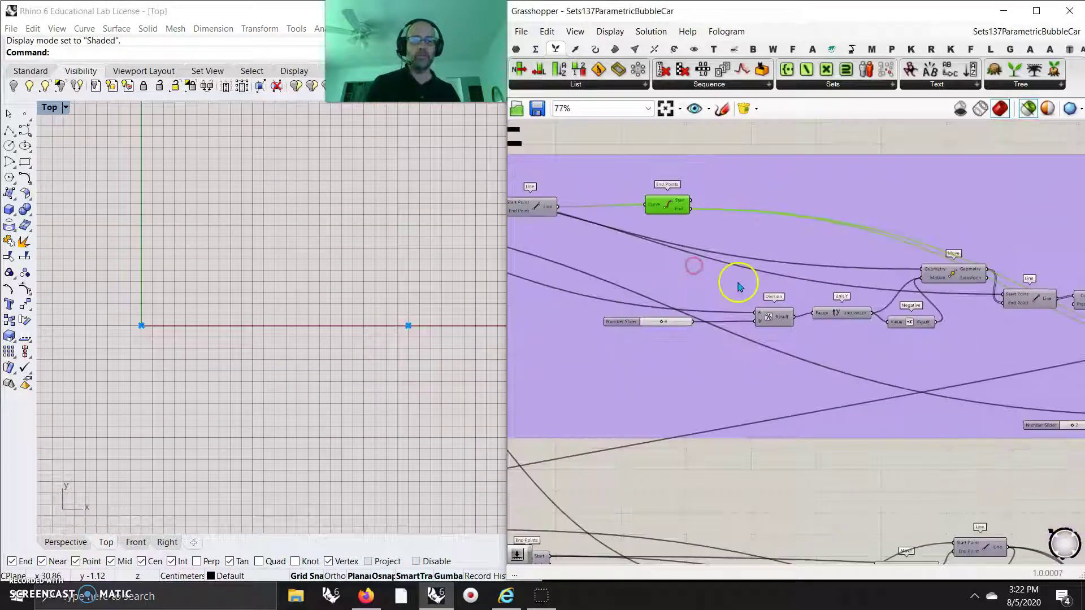
# Preview the first crossline's End Points, and the Move and End Points that define the second crossline in Surface Crease.
pyautogui.moveTo(904, 317); pyautogui.dragTo(594, 305, button='right')
pyautogui.click(857, 286)
pyautogui.moveTo(884, 378); pyautogui.dragTo(611, 253, button='right')
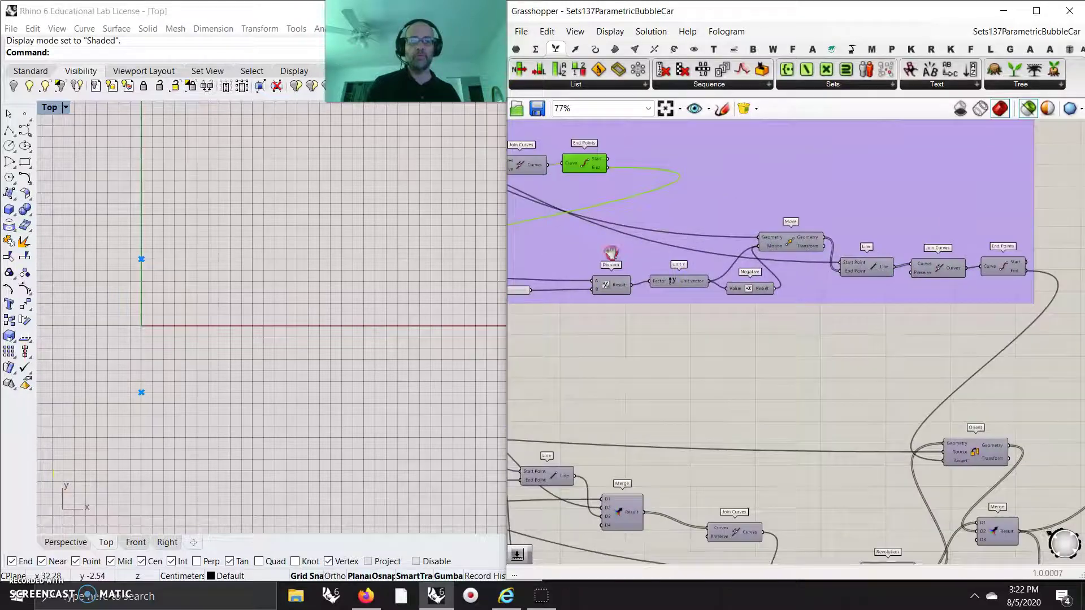
pyautogui.click(793, 244)
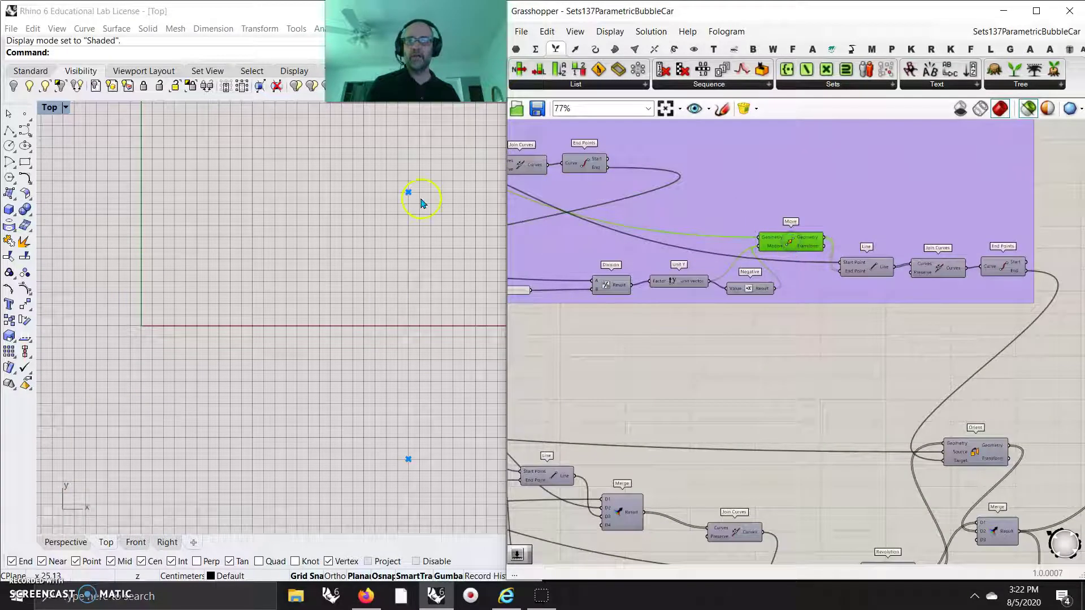
pyautogui.click(1001, 267)
# Select the whole Surface Crease group to preview its complete axle line layout in the Top viewport.
pyautogui.scroll(-5, 852, 351)
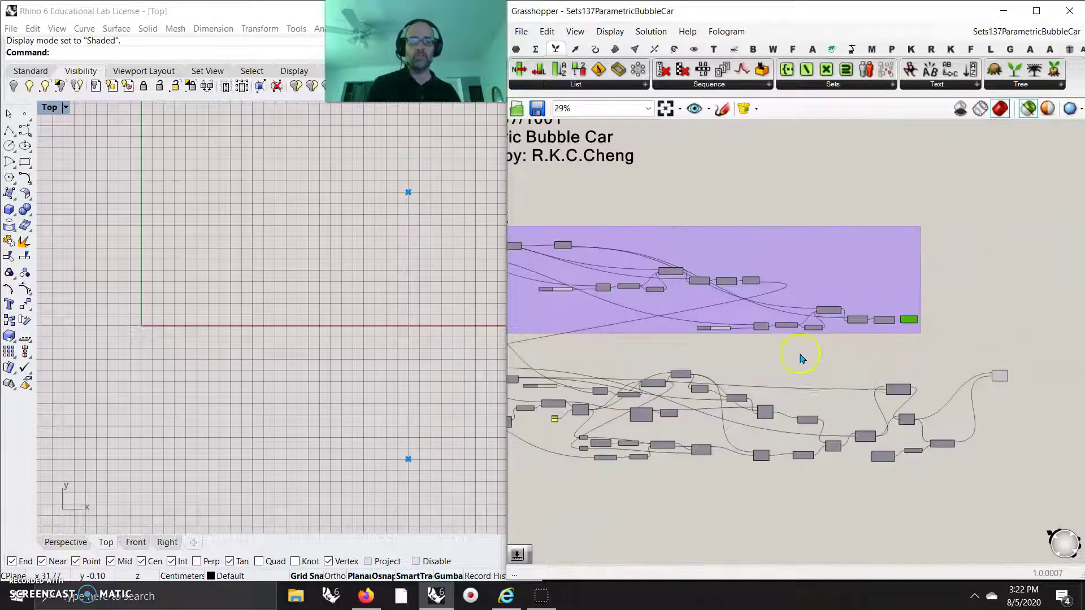
pyautogui.scroll(-2, 878, 356)
pyautogui.moveTo(1024, 352); pyautogui.dragTo(576, 266)
pyautogui.moveTo(256, 371); pyautogui.dragTo(262, 370, button='right')
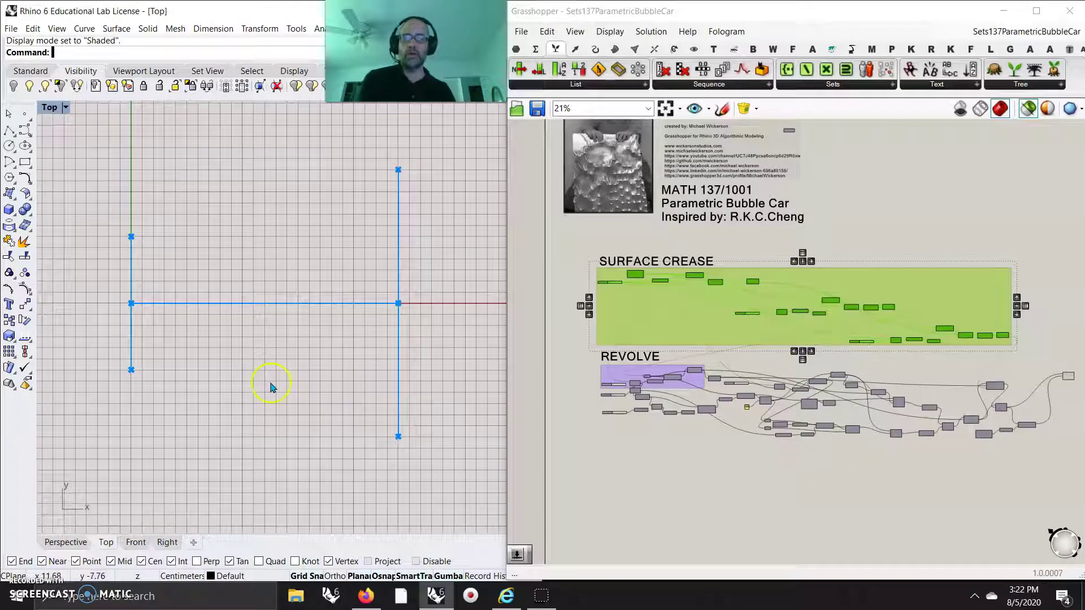
# Preview the Point, Move and Line components in the Revolve group, viewing the lower axle end up close.
pyautogui.scroll(10, 333, 319)
pyautogui.moveTo(332, 316); pyautogui.dragTo(269, 438, button='right')
pyautogui.scroll(3, 664, 406)
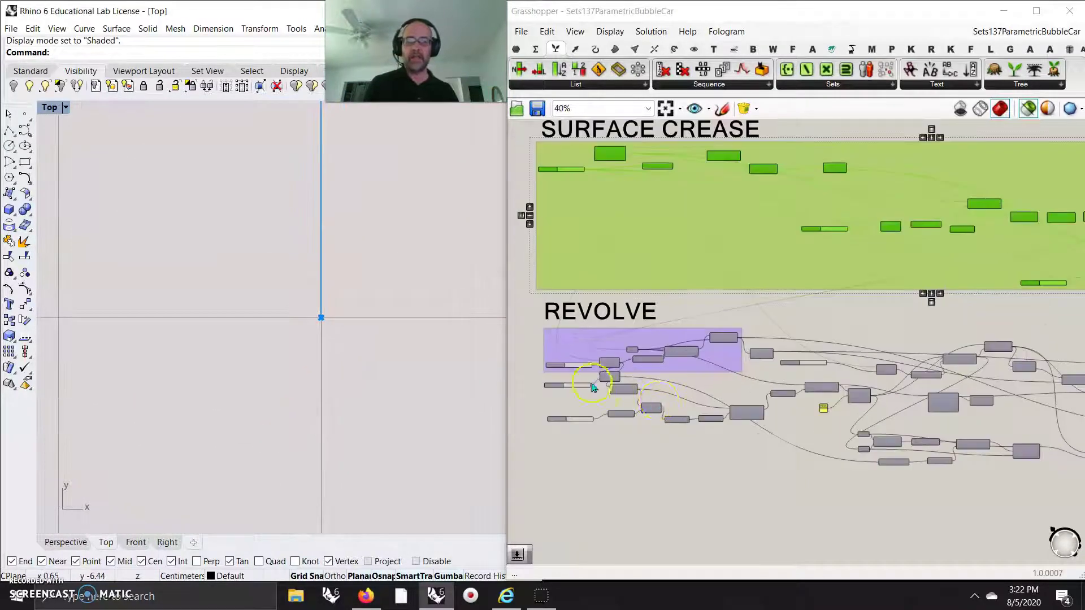
pyautogui.scroll(3, 594, 387)
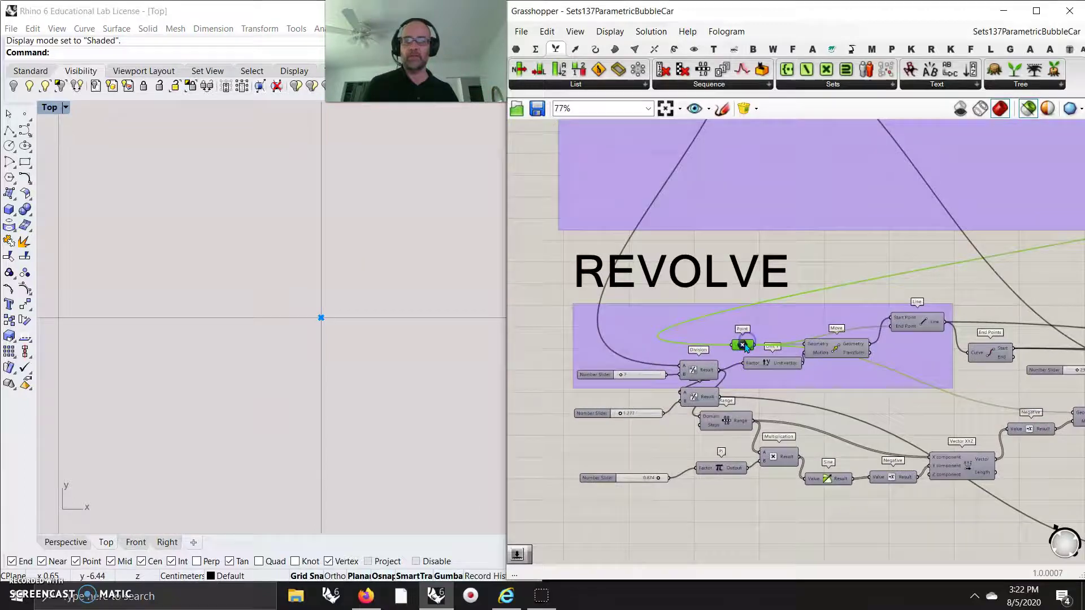
pyautogui.moveTo(772, 389); pyautogui.dragTo(771, 372, button='right')
pyautogui.click(817, 311)
pyautogui.scroll(-10, 413, 325)
pyautogui.moveTo(410, 308); pyautogui.dragTo(347, 410, button='right')
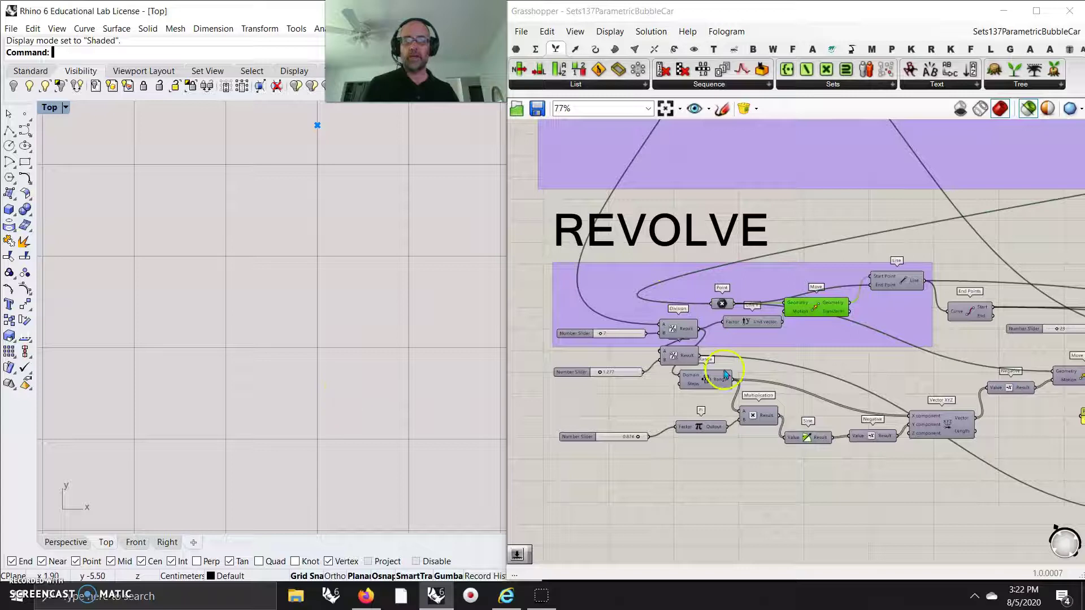
pyautogui.click(815, 306)
pyautogui.click(901, 288)
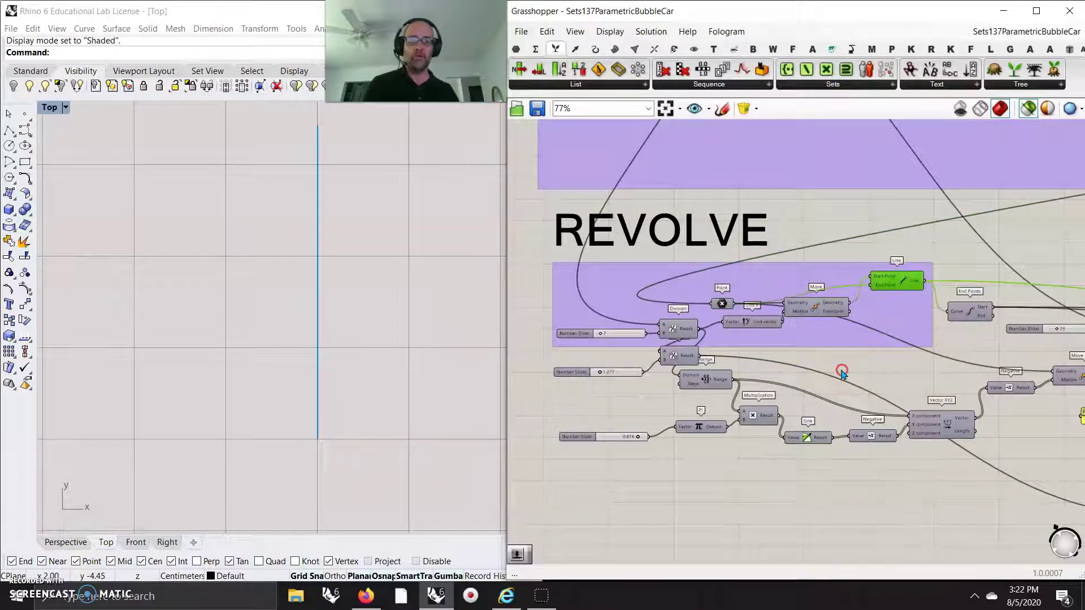
# Examine the Revolve division sliders and Range component, and preview the End Points of the revolve axis line.
pyautogui.moveTo(841, 373); pyautogui.dragTo(838, 360, button='right')
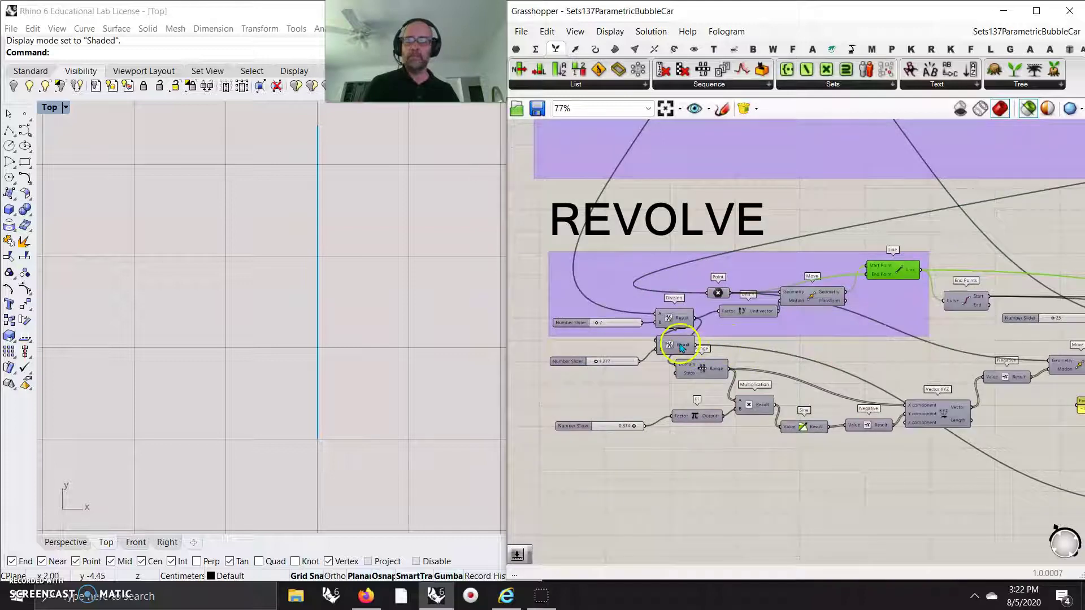
pyautogui.scroll(1, 602, 334)
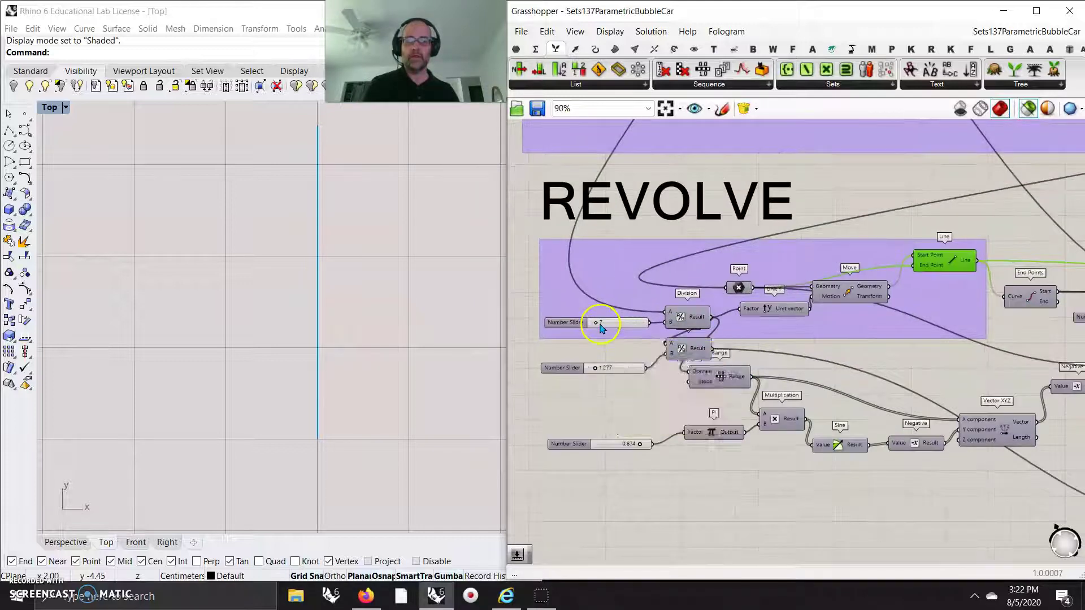
pyautogui.scroll(-1, 599, 330)
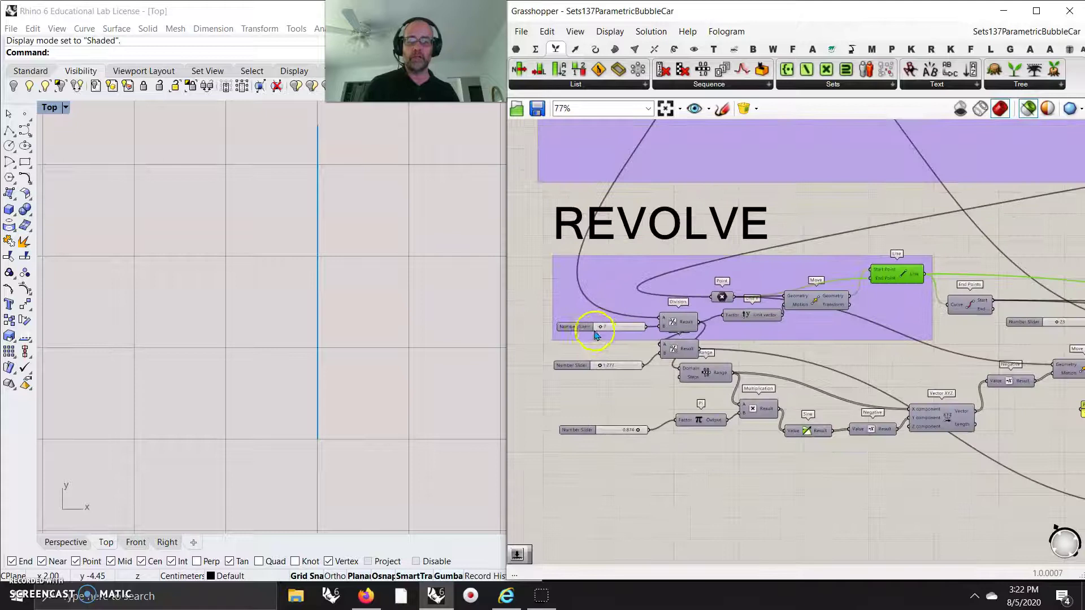
pyautogui.click(707, 377)
pyautogui.moveTo(840, 354); pyautogui.dragTo(725, 314, button='right')
pyautogui.click(911, 311)
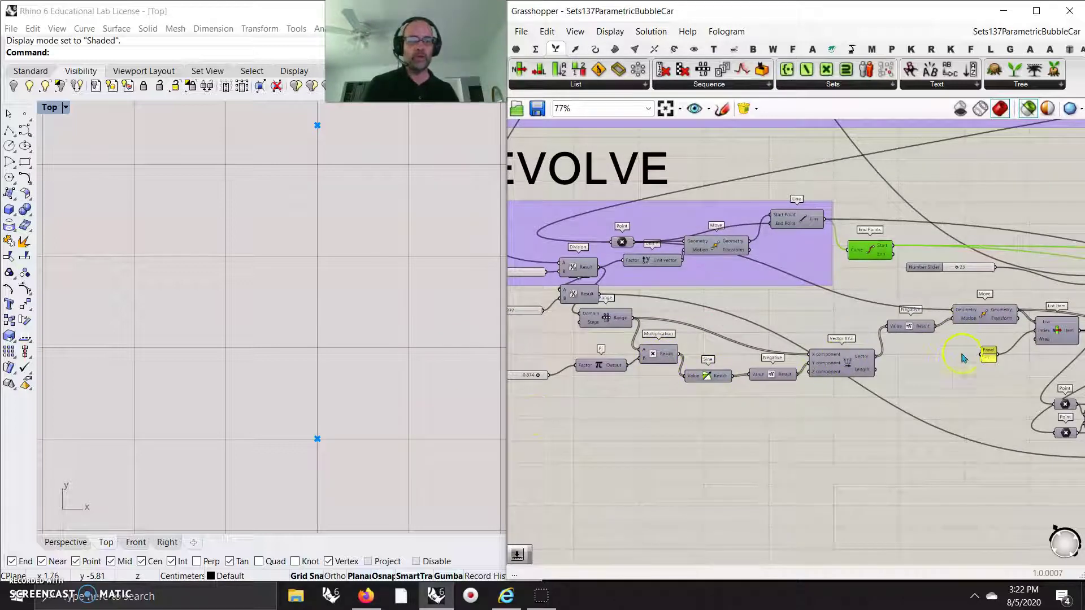
# Preview the points moved by the sine-based vector and the Interpolate curve fitted through them.
pyautogui.moveTo(964, 358); pyautogui.dragTo(917, 353, button='right')
pyautogui.click(937, 314)
pyautogui.moveTo(261, 466); pyautogui.dragTo(345, 372, button='right')
pyautogui.scroll(-4, 305, 391)
pyautogui.scroll(2, 808, 369)
pyautogui.moveTo(680, 451); pyautogui.dragTo(898, 439, button='right')
pyautogui.moveTo(731, 443); pyautogui.dragTo(551, 447, button='right')
pyautogui.moveTo(931, 446); pyautogui.dragTo(787, 447, button='right')
pyautogui.click(983, 308)
# Reshape the interpolated wheel curve by setting the slider feeding the Pi factor to about 0.33.
pyautogui.moveTo(1004, 349); pyautogui.dragTo(757, 392, button='right')
pyautogui.moveTo(967, 396); pyautogui.dragTo(734, 316, button='right')
pyautogui.moveTo(627, 356)
pyautogui.mouseDown()
pyautogui.moveTo(709, 368)
pyautogui.moveTo(618, 376)
pyautogui.moveTo(634, 374)
pyautogui.mouseUp()
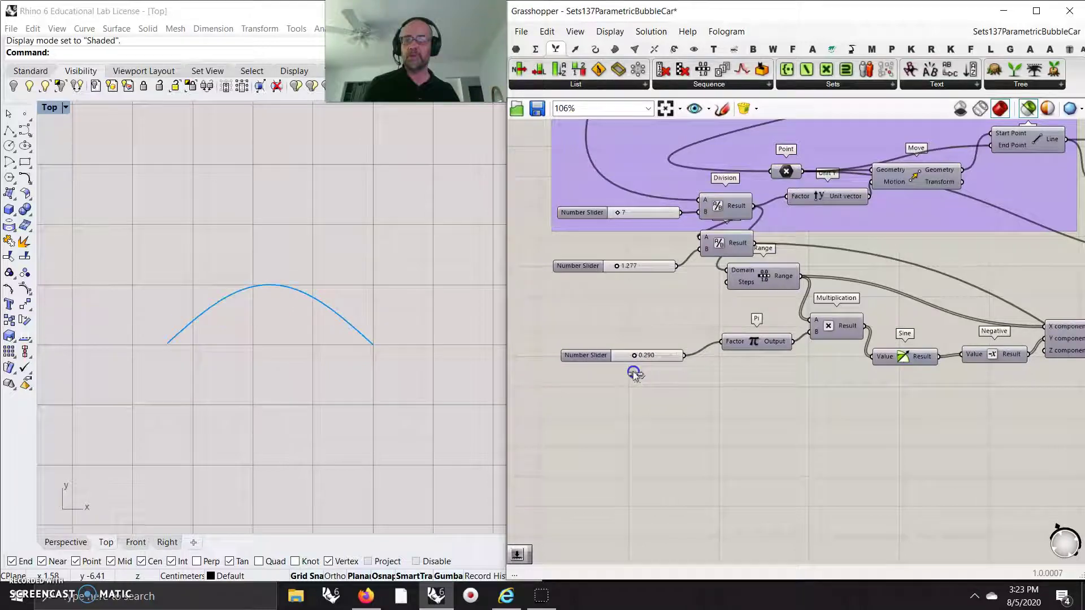
# Preview the Interpolate curve together with the downstream Move, Line, End Points and closing Line components of the hub profile.
pyautogui.moveTo(1010, 455); pyautogui.dragTo(705, 470, button='right')
pyautogui.scroll(-5, 743, 477)
pyautogui.moveTo(819, 474); pyautogui.dragTo(656, 450, button='right')
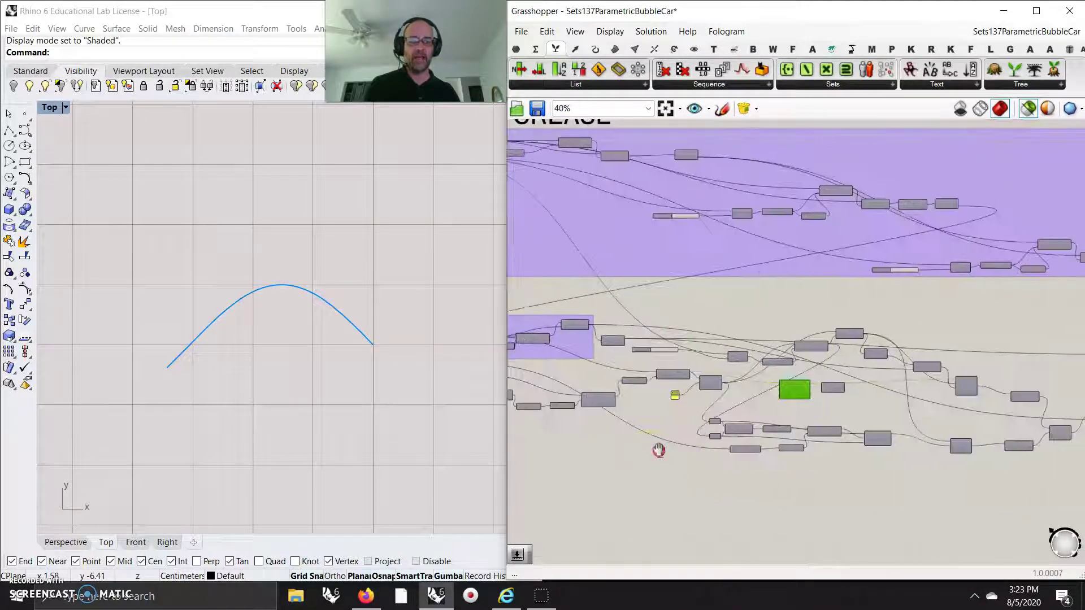
pyautogui.scroll(4, 758, 397)
pyautogui.scroll(1, 760, 400)
pyautogui.moveTo(778, 404); pyautogui.dragTo(712, 418, button='right')
pyautogui.moveTo(919, 347); pyautogui.dragTo(845, 433, button='right')
pyautogui.keyDown('shift'); pyautogui.click(779, 369); pyautogui.keyUp('shift')
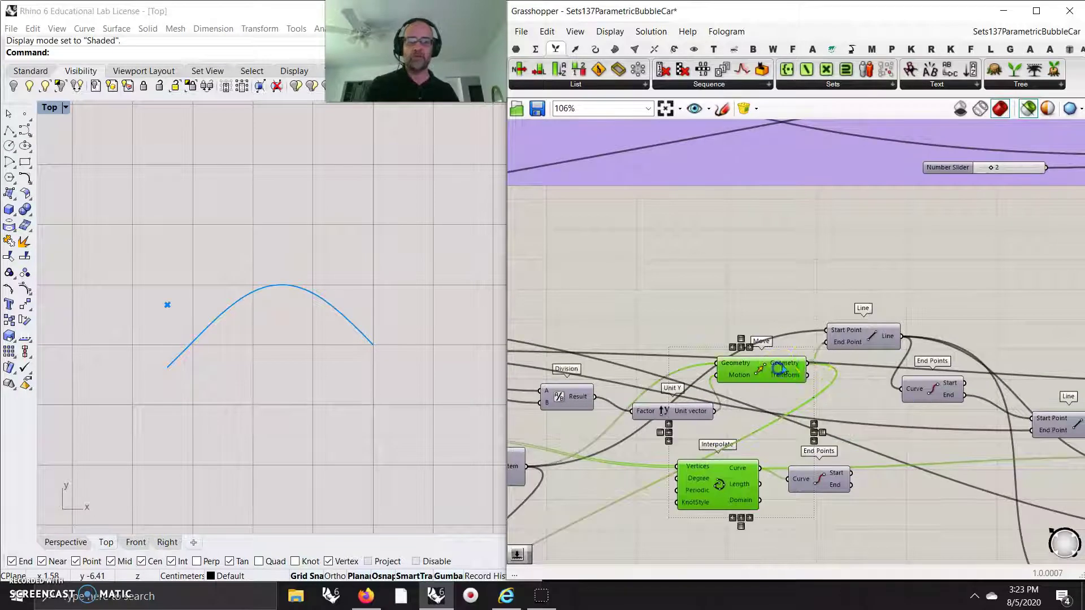
pyautogui.keyDown('shift'); pyautogui.click(857, 340); pyautogui.keyUp('shift')
pyautogui.moveTo(912, 459); pyautogui.dragTo(747, 342, button='right')
pyautogui.keyDown('shift'); pyautogui.click(767, 271); pyautogui.keyUp('shift')
pyautogui.keyDown('shift'); pyautogui.click(911, 301); pyautogui.keyUp('shift')
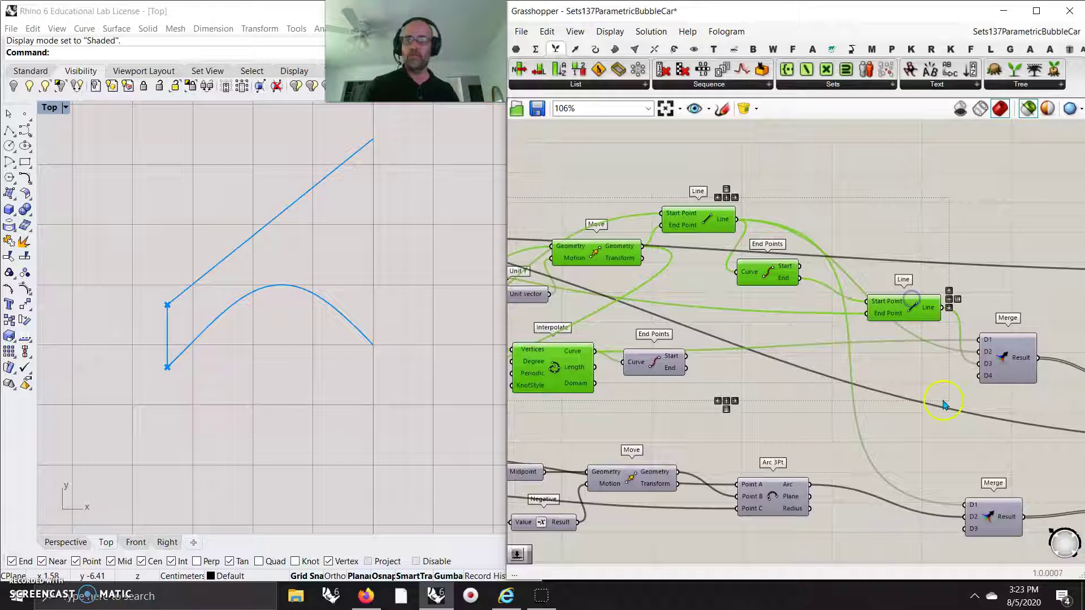
# Add the hub profile's Merge, its Join Curves and the final Merge to the previewed selection.
pyautogui.moveTo(944, 404); pyautogui.dragTo(791, 379, button='right')
pyautogui.keyDown('shift'); pyautogui.click(856, 308); pyautogui.keyUp('shift')
pyautogui.moveTo(917, 400); pyautogui.dragTo(783, 356, button='right')
pyautogui.keyDown('shift'); pyautogui.click(872, 295); pyautogui.keyUp('shift')
pyautogui.moveTo(900, 361); pyautogui.dragTo(766, 338, button='right')
pyautogui.keyDown('shift'); pyautogui.click(840, 365); pyautogui.keyUp('shift')
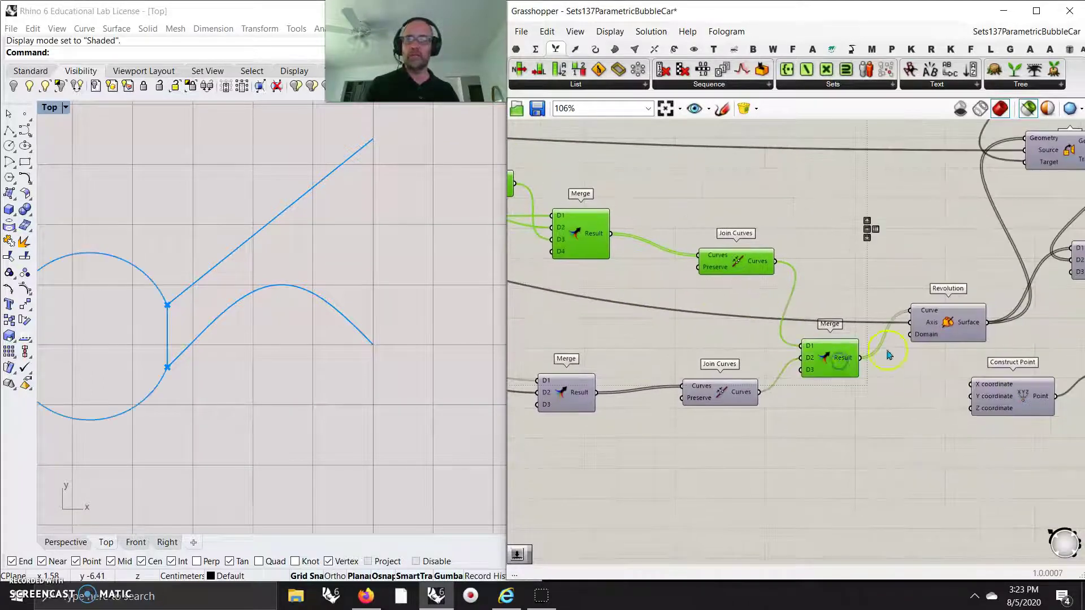
# Preview only the Revolution surface generated from the merged profile curves.
pyautogui.scroll(-5, 847, 254)
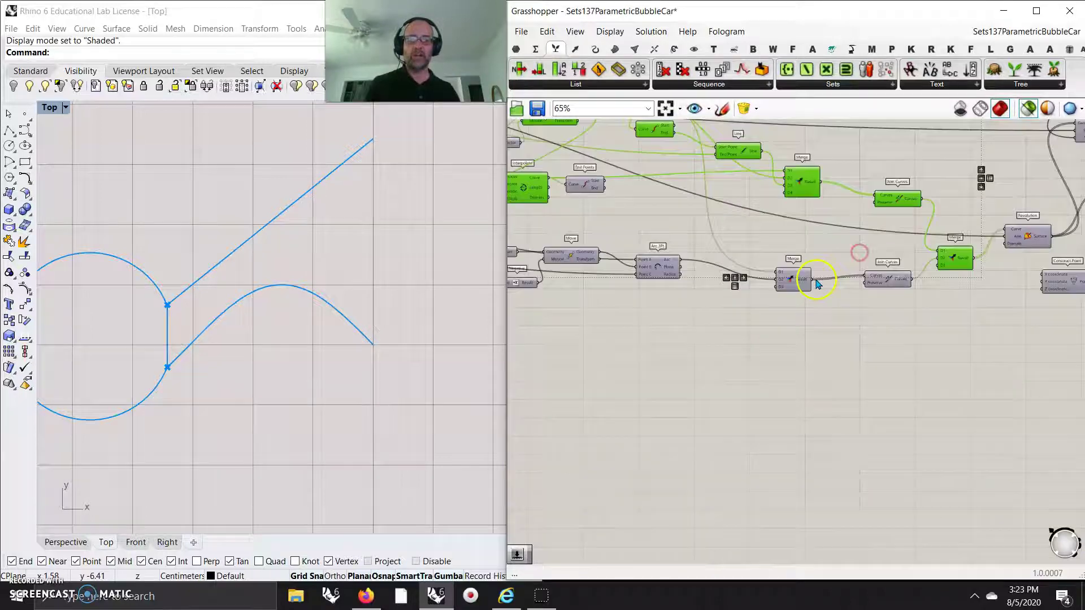
pyautogui.moveTo(876, 345); pyautogui.dragTo(645, 461, button='right')
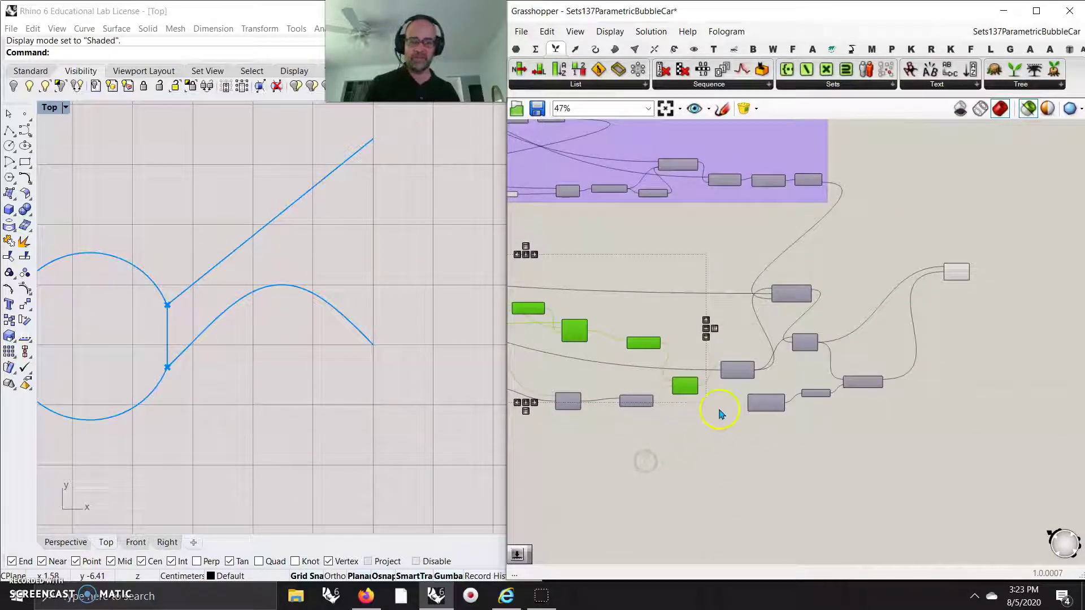
pyautogui.keyDown('ctrl'); pyautogui.click(688, 396); pyautogui.keyUp('ctrl')
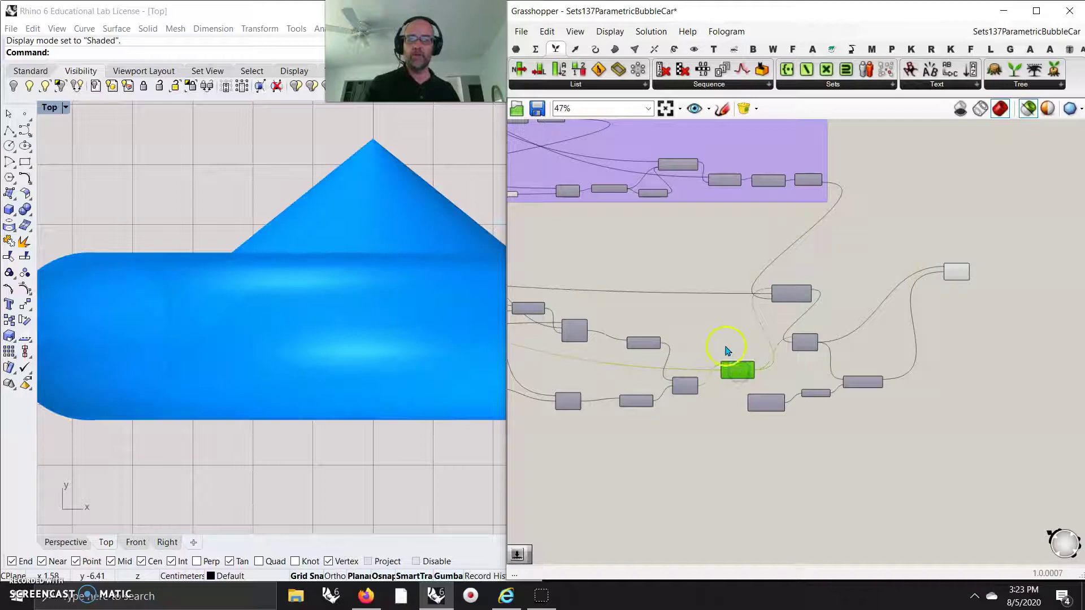
pyautogui.click(735, 372)
pyautogui.click(729, 341)
# Preview only the final Merge that feeds the Revolution, showing the hub and tire profile curves in the Top viewport.
pyautogui.scroll(4, 723, 342)
pyautogui.click(865, 254)
pyautogui.moveTo(668, 341); pyautogui.dragTo(875, 279, button='right')
pyautogui.scroll(-1, 876, 276)
pyautogui.click(847, 377)
pyautogui.moveTo(285, 387); pyautogui.dragTo(315, 364, button='right')
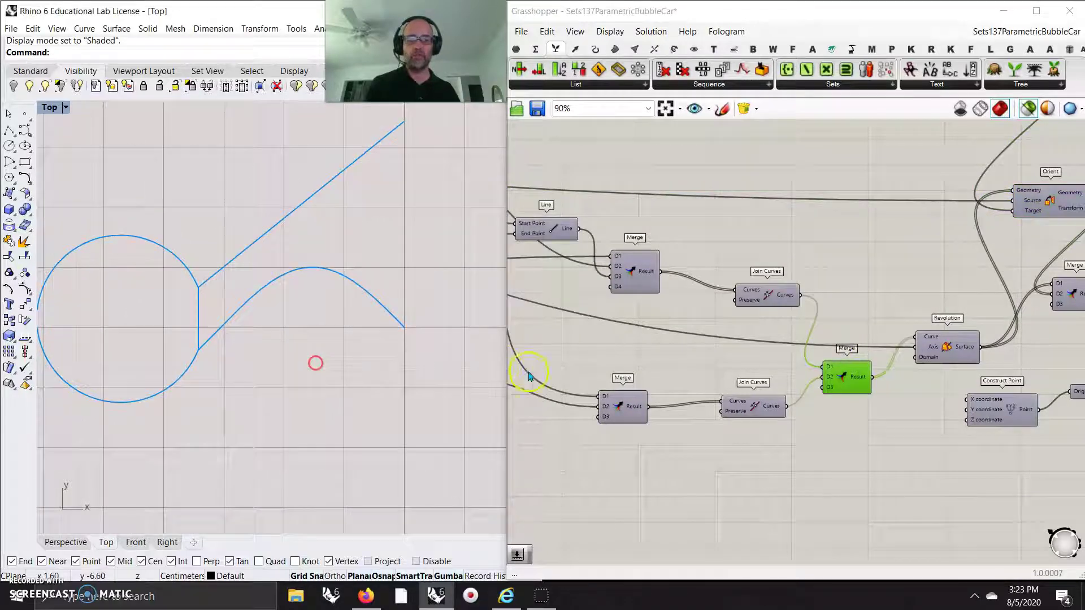
# Preview only the tire profile's Join Curves and set the second division slider in Revolve to about 2.5.
pyautogui.moveTo(610, 345); pyautogui.dragTo(732, 318, button='right')
pyautogui.click(894, 383)
pyautogui.moveTo(720, 412); pyautogui.dragTo(845, 464, button='right')
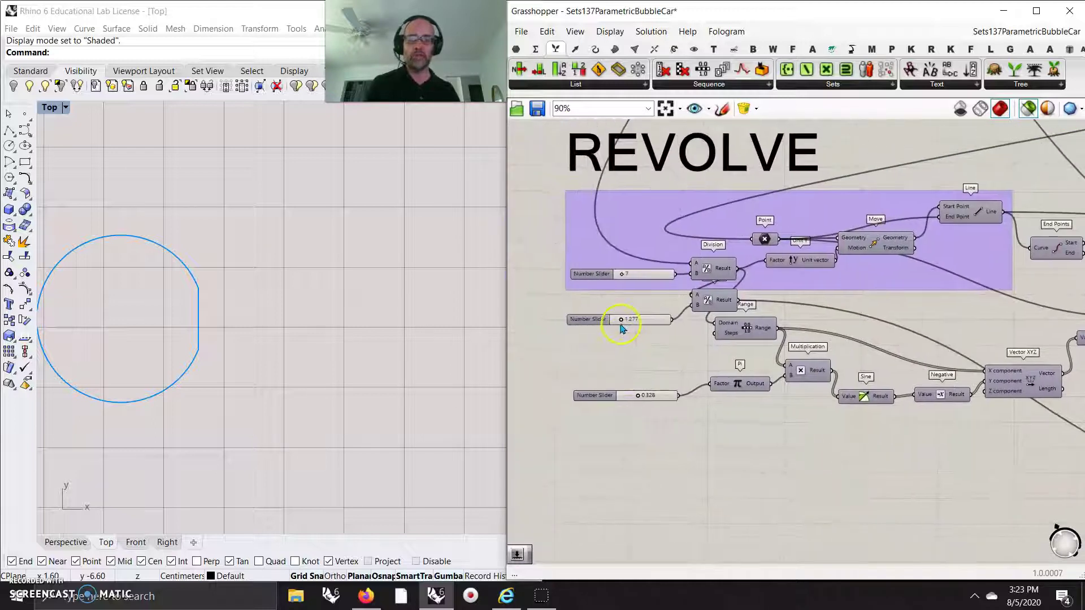
pyautogui.moveTo(622, 322)
pyautogui.mouseDown()
pyautogui.moveTo(639, 327)
pyautogui.moveTo(629, 333)
pyautogui.mouseUp()
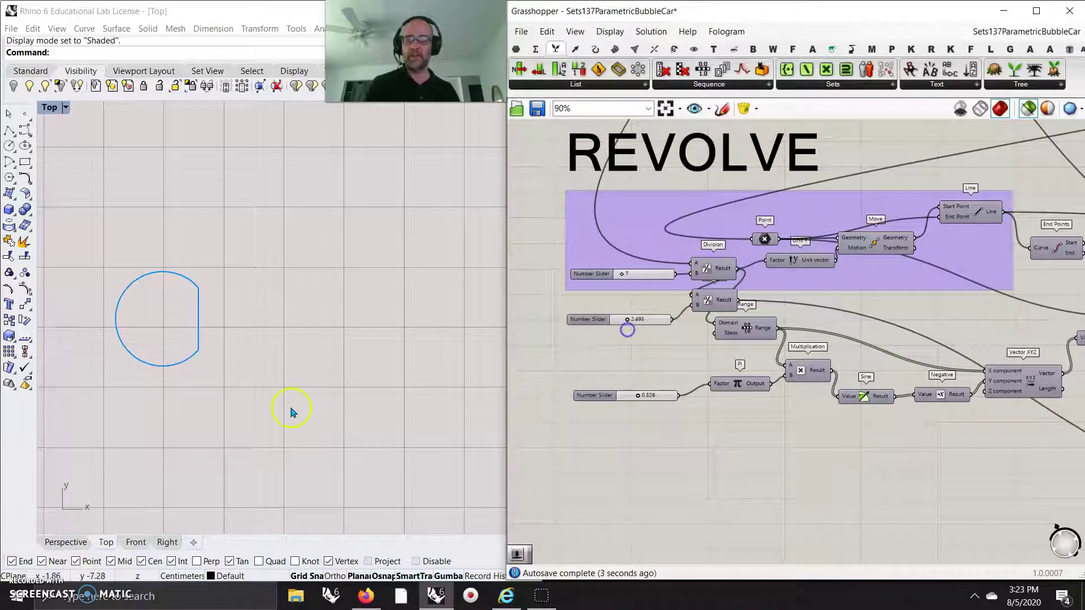
# Turn on the preview of all components, set the Pi factor slider to 0.716 and lower the second division slider in Revolve.
pyautogui.click(1028, 108)
pyautogui.scroll(-5, 302, 255)
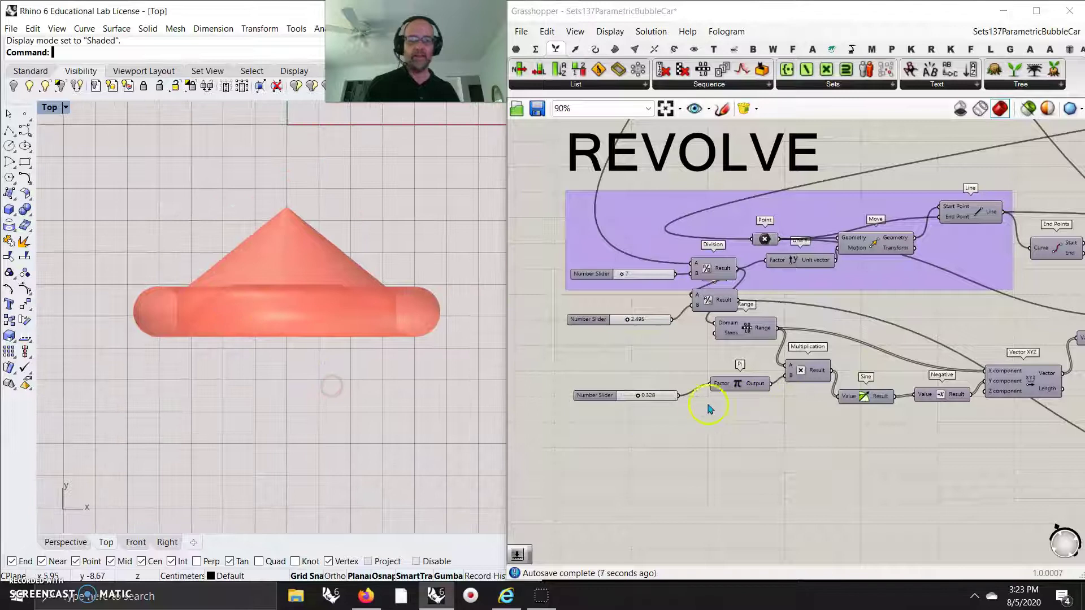
pyautogui.moveTo(638, 398)
pyautogui.mouseDown()
pyautogui.moveTo(670, 397)
pyautogui.moveTo(646, 397)
pyautogui.moveTo(657, 395)
pyautogui.mouseUp()
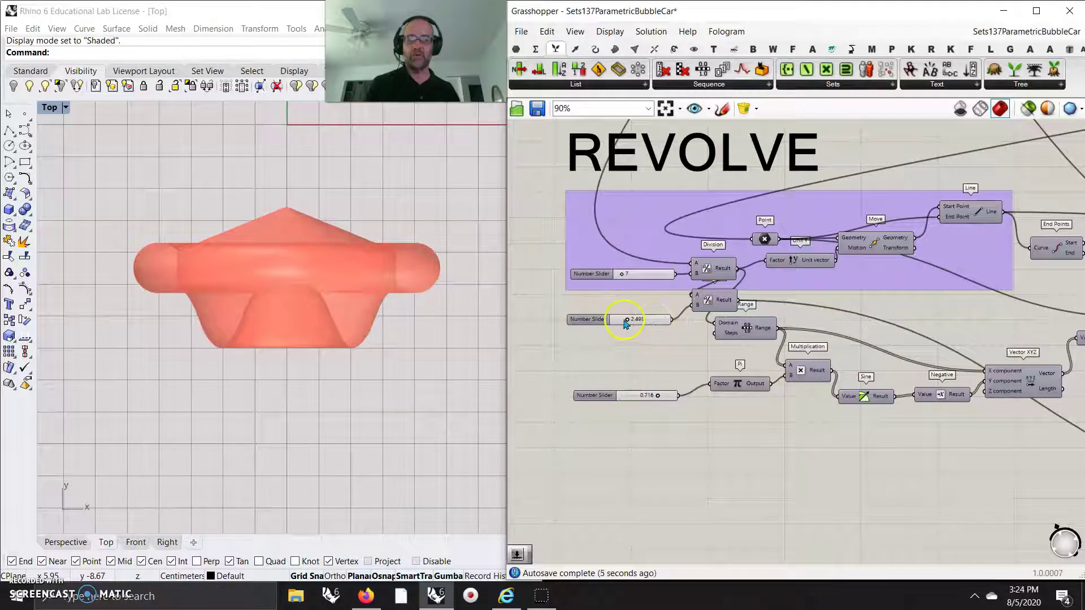
pyautogui.moveTo(626, 322)
pyautogui.mouseDown()
pyautogui.moveTo(648, 325)
pyautogui.moveTo(620, 332)
pyautogui.mouseUp()
# Select the last Merge, fed by the wheel Merge and the Mirror, to highlight all four wheels in the Top viewport.
pyautogui.moveTo(805, 470); pyautogui.dragTo(734, 257, button='right')
pyautogui.click(744, 255)
pyautogui.click(910, 431)
pyautogui.moveTo(961, 326); pyautogui.dragTo(751, 352, button='right')
pyautogui.click(850, 239)
pyautogui.scroll(-2, 236, 312)
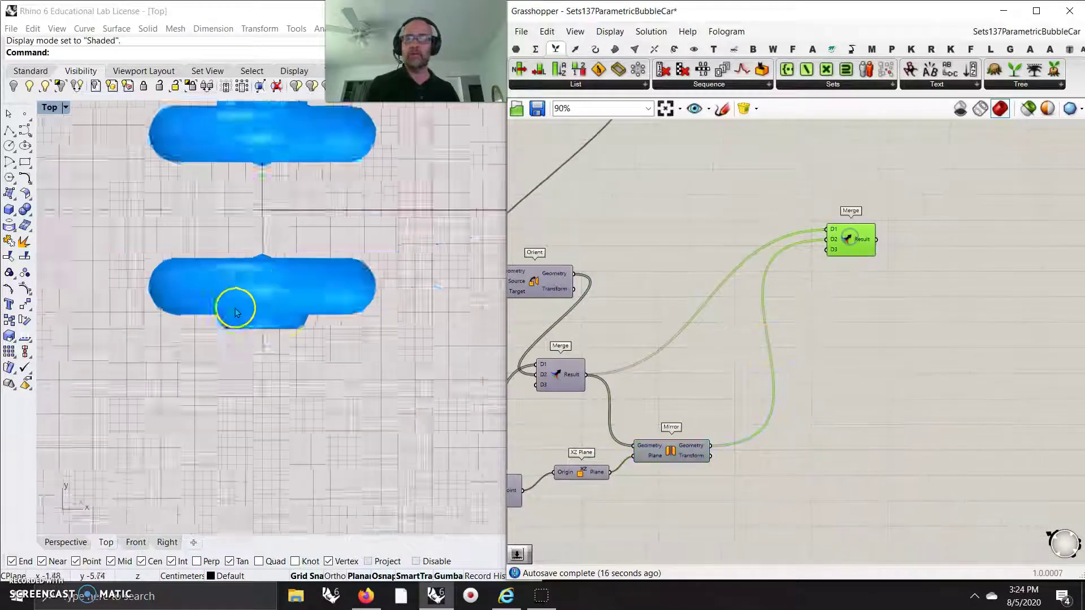
pyautogui.scroll(-3, 236, 313)
pyautogui.moveTo(291, 315); pyautogui.dragTo(309, 356, button='right')
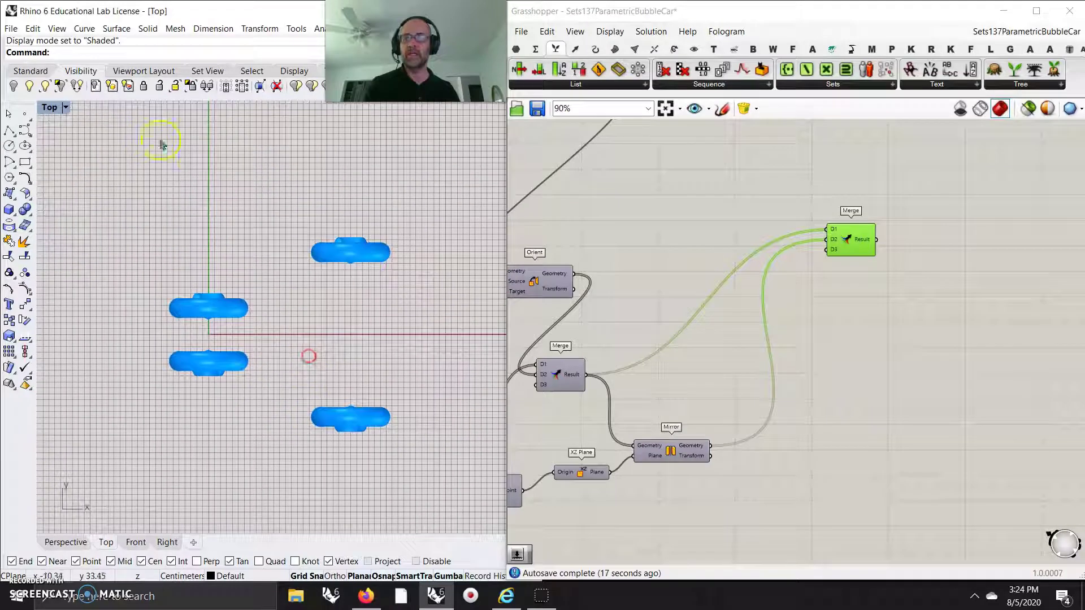
# Maximize the Perspective viewport and examine the four highlighted wheels from an angle.
pyautogui.doubleClick(49, 109)
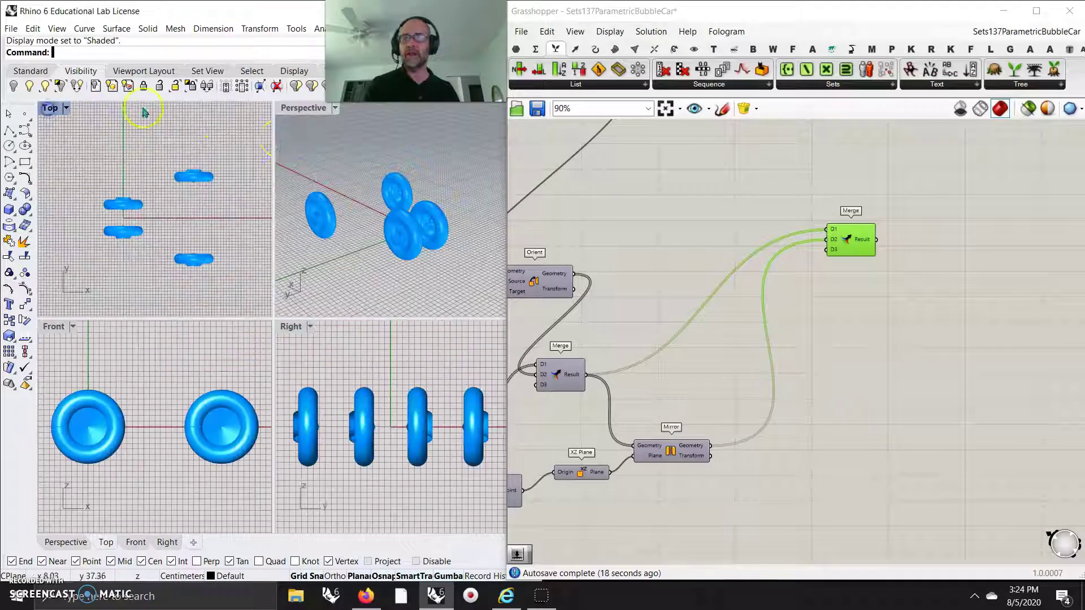
pyautogui.doubleClick(308, 108)
pyautogui.moveTo(332, 363); pyautogui.dragTo(293, 374, button='right')
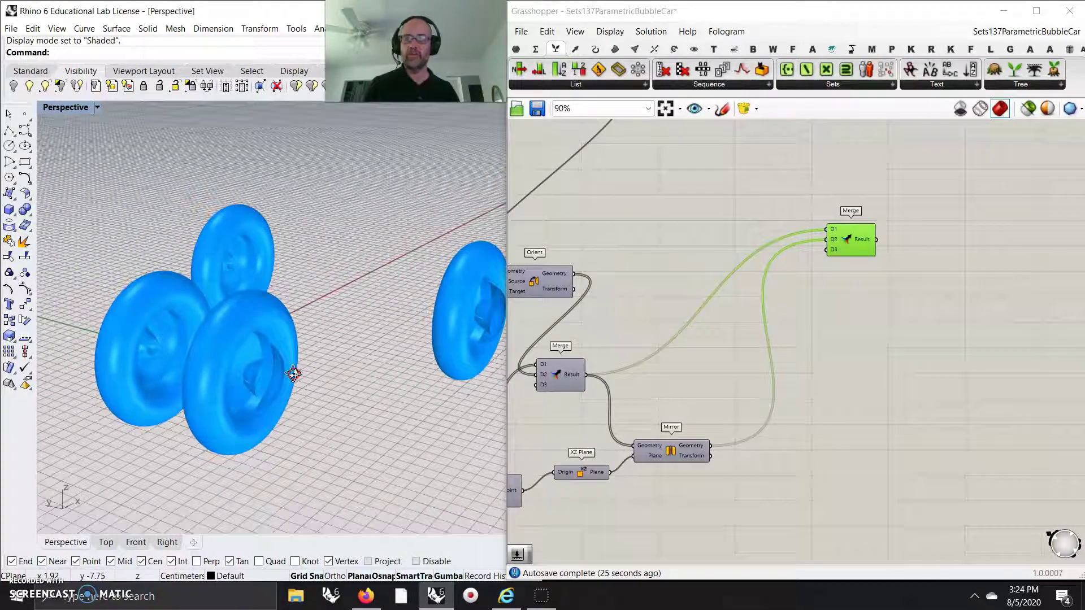
pyautogui.moveTo(363, 368); pyautogui.dragTo(350, 361, button='right')
# Set Revolve's Pi factor slider to 0.812 and its second division slider to 0.722, and examine the reshaped wheels.
pyautogui.scroll(-5, 646, 412)
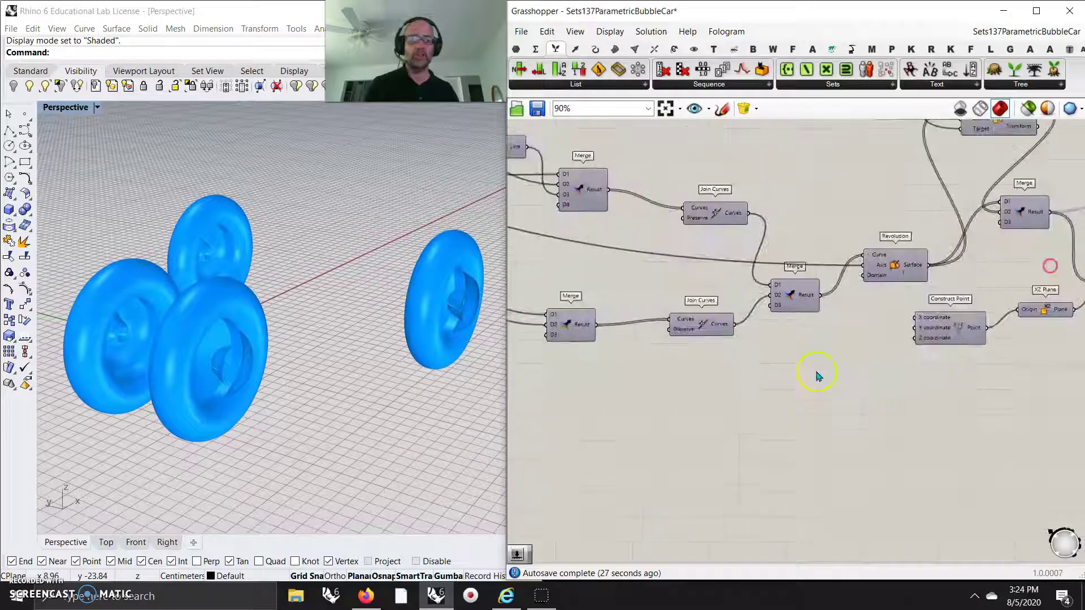
pyautogui.scroll(6, 684, 424)
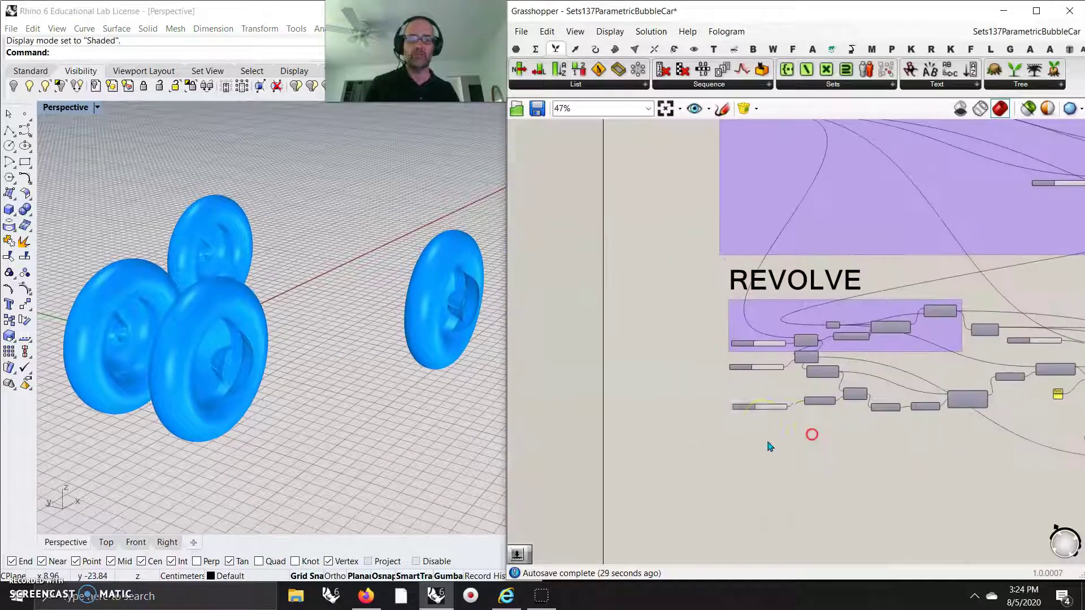
pyautogui.scroll(3, 781, 437)
pyautogui.moveTo(799, 370)
pyautogui.mouseDown()
pyautogui.moveTo(764, 371)
pyautogui.moveTo(826, 380)
pyautogui.moveTo(814, 373)
pyautogui.mouseUp()
pyautogui.moveTo(776, 282); pyautogui.dragTo(787, 358, button='right')
pyautogui.moveTo(710, 245)
pyautogui.mouseDown()
pyautogui.moveTo(746, 243)
pyautogui.moveTo(699, 244)
pyautogui.moveTo(706, 252)
pyautogui.mouseUp()
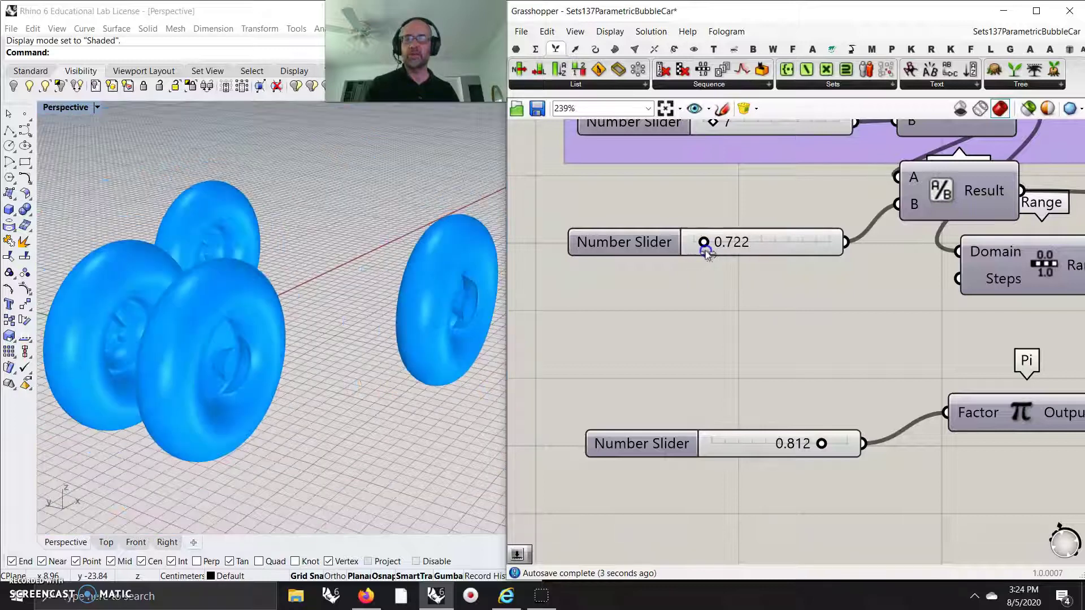
pyautogui.moveTo(274, 359); pyautogui.dragTo(168, 424, button='right')
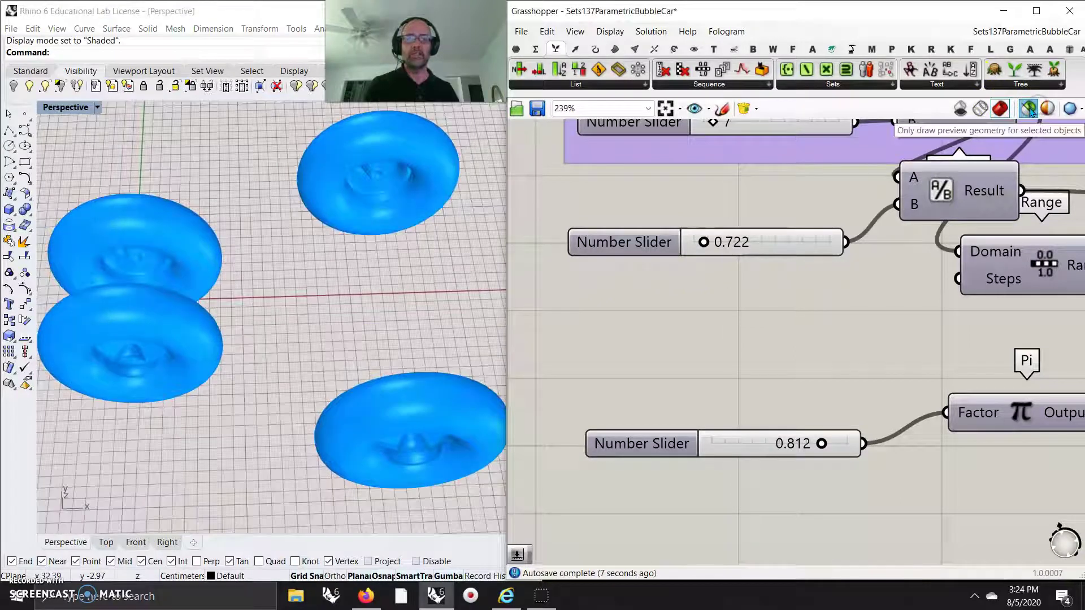
# Select all Surface Crease and Revolve components to highlight their geometry, and clear the selection.
pyautogui.scroll(-3, 936, 169)
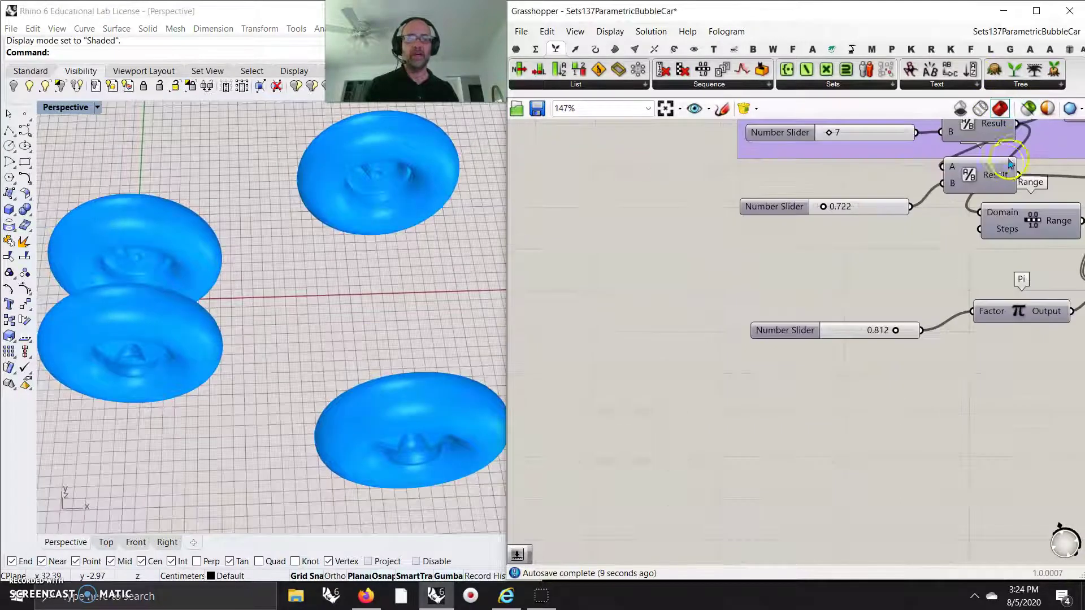
pyautogui.moveTo(930, 254); pyautogui.dragTo(760, 318, button='right')
pyautogui.scroll(-8, 760, 318)
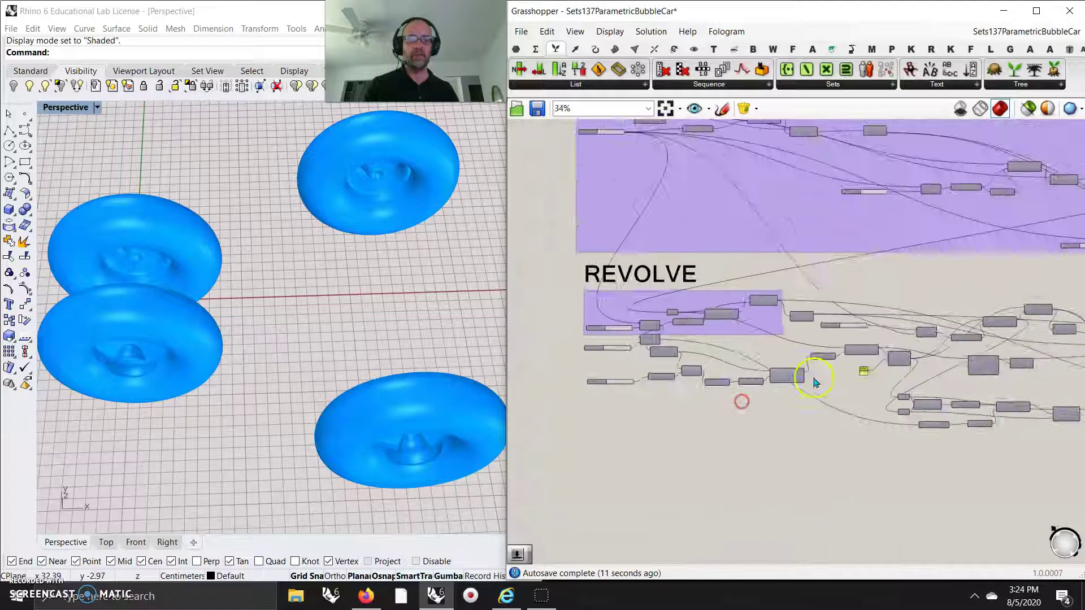
pyautogui.moveTo(994, 435); pyautogui.dragTo(630, 267)
pyautogui.moveTo(399, 323); pyautogui.dragTo(375, 295, button='right')
pyautogui.scroll(5, 758, 334)
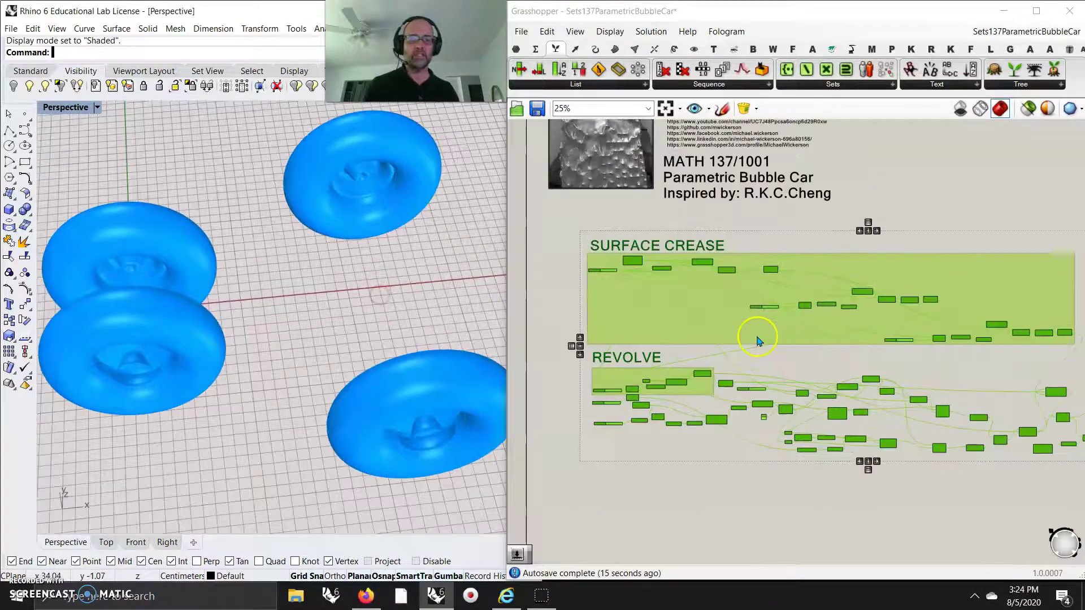
pyautogui.click(793, 409)
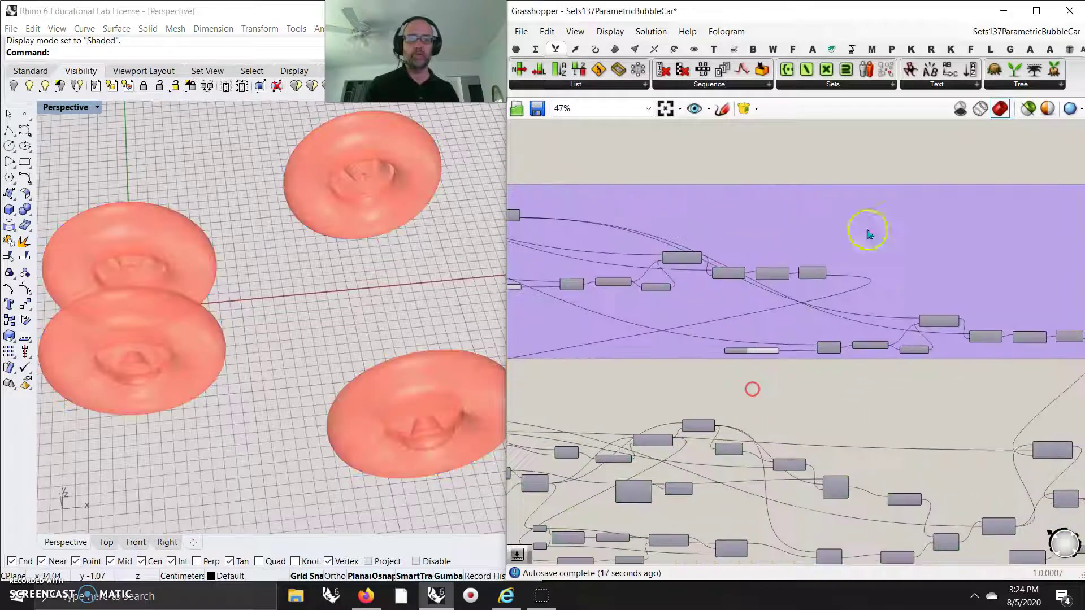
# Limit the preview to selected components and select both groups to show the wheels with their axle lines.
pyautogui.click(1030, 108)
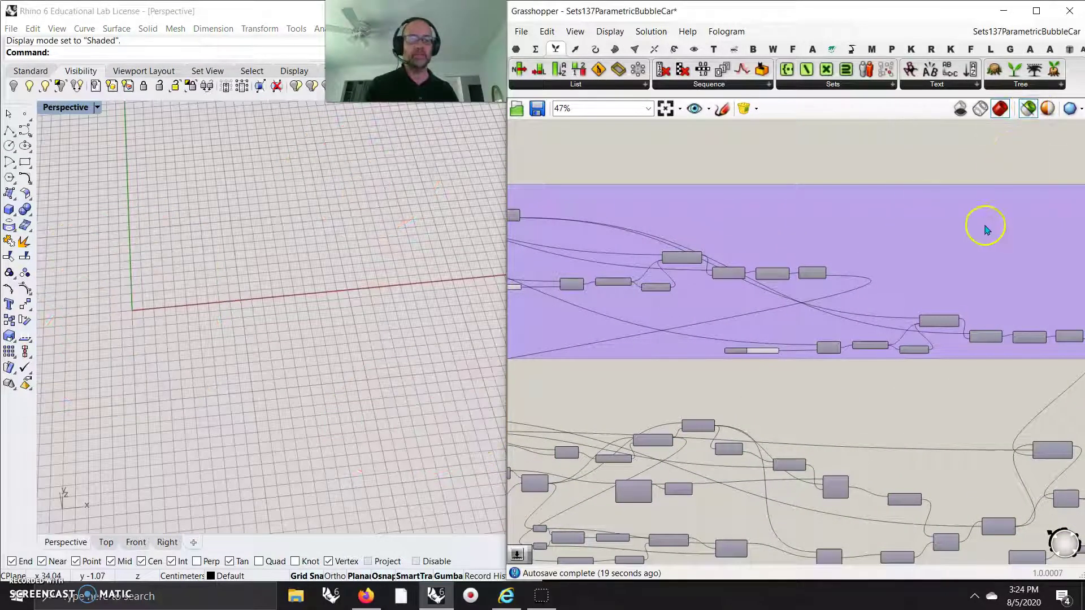
pyautogui.scroll(-5, 960, 254)
pyautogui.moveTo(1005, 342); pyautogui.dragTo(691, 211)
pyautogui.moveTo(467, 283); pyautogui.dragTo(321, 389, button='right')
pyautogui.scroll(2, 277, 383)
pyautogui.scroll(-3, 291, 360)
pyautogui.scroll(-6, 291, 360)
pyautogui.moveTo(257, 305); pyautogui.dragTo(176, 326, button='right')
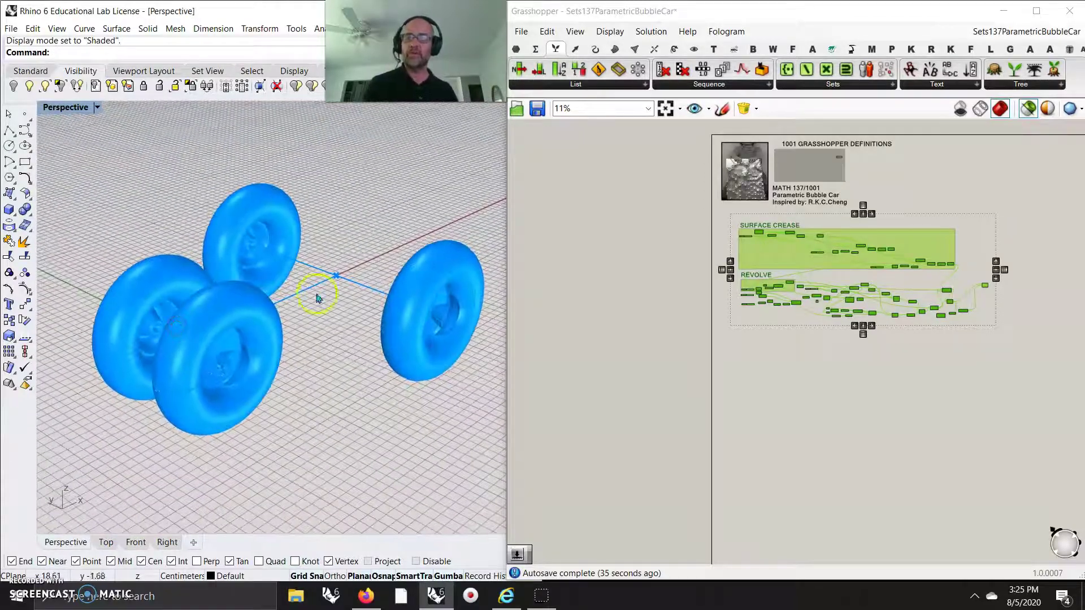
# Clear the selection around Revolve and reselect all components of both groups to preview the wheels and axles again.
pyautogui.scroll(5, 822, 333)
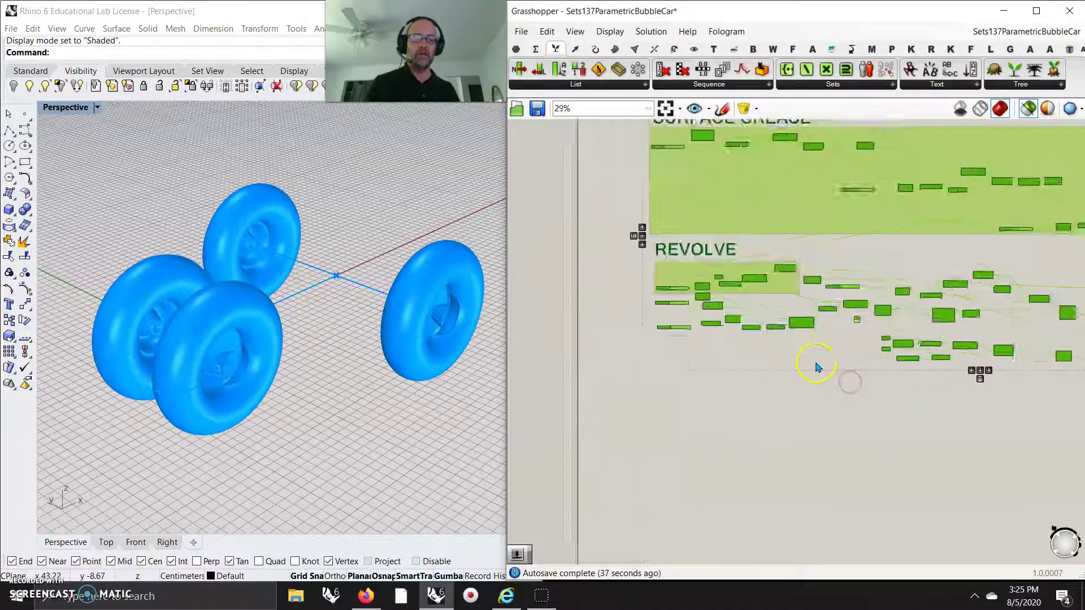
pyautogui.scroll(-5, 726, 383)
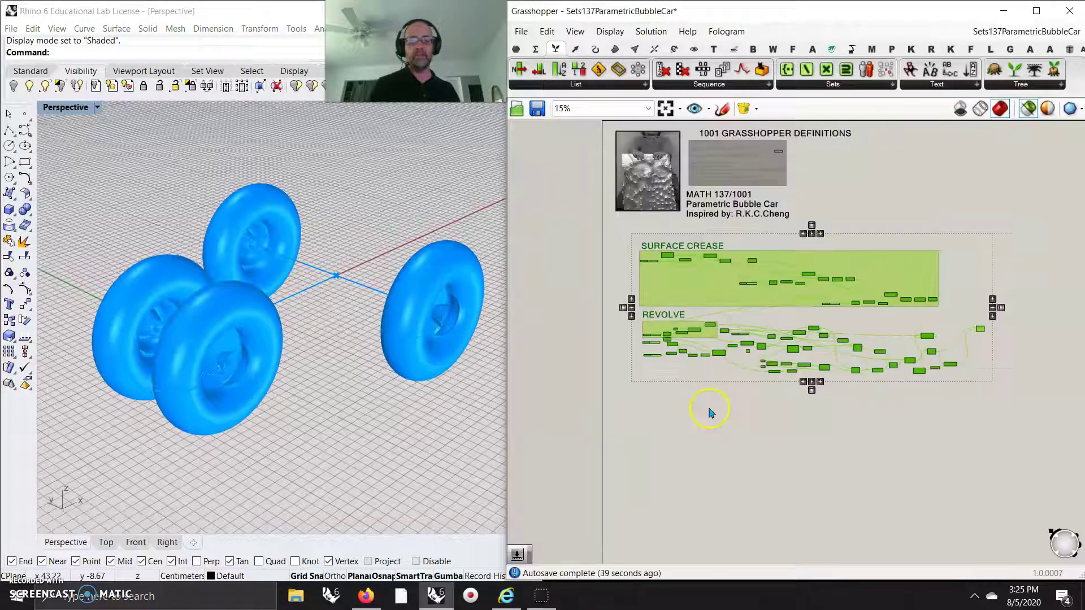
pyautogui.scroll(6, 687, 396)
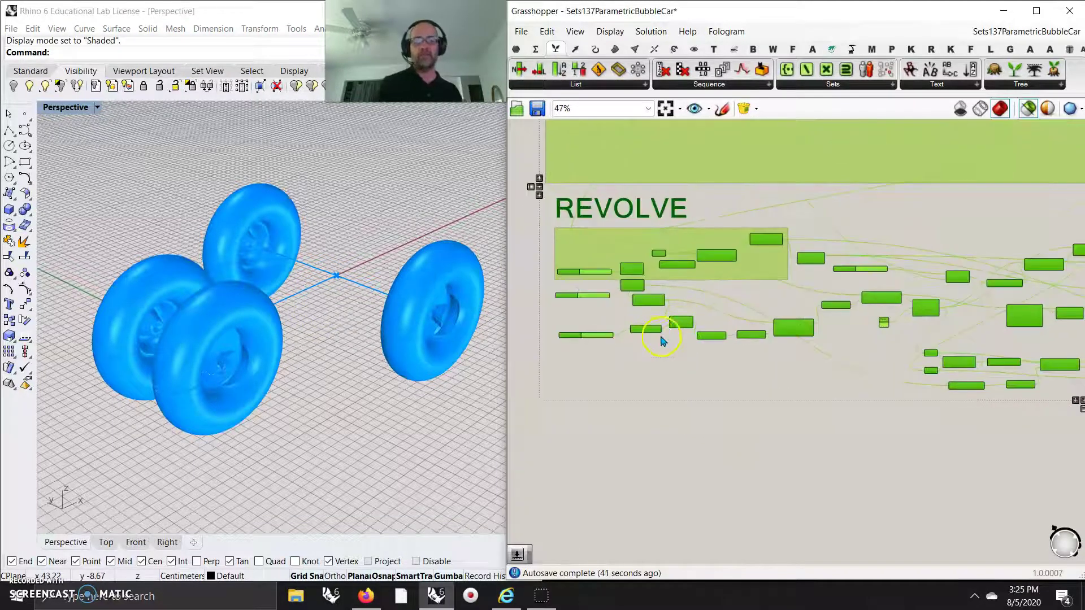
pyautogui.scroll(1, 636, 309)
pyautogui.click(651, 446)
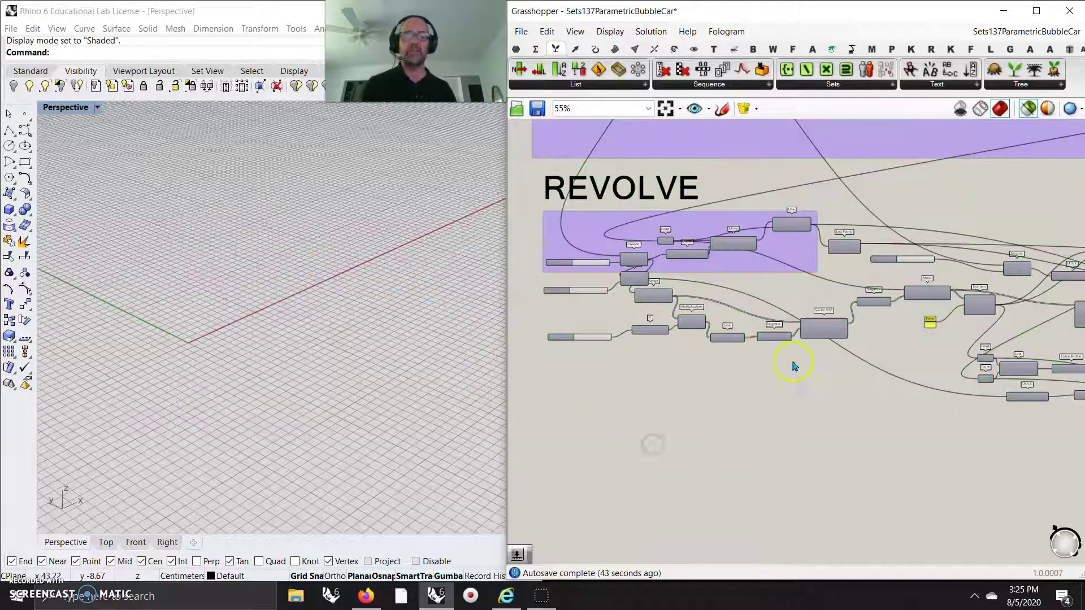
pyautogui.scroll(-9, 792, 366)
pyautogui.moveTo(976, 432); pyautogui.dragTo(665, 303)
pyautogui.moveTo(354, 431)
pyautogui.mouseDown(button='right')
pyautogui.moveTo(317, 453)
pyautogui.moveTo(336, 443)
pyautogui.moveTo(333, 408)
pyautogui.moveTo(351, 450)
pyautogui.moveTo(375, 440)
pyautogui.moveTo(346, 440)
pyautogui.mouseUp(button='right')
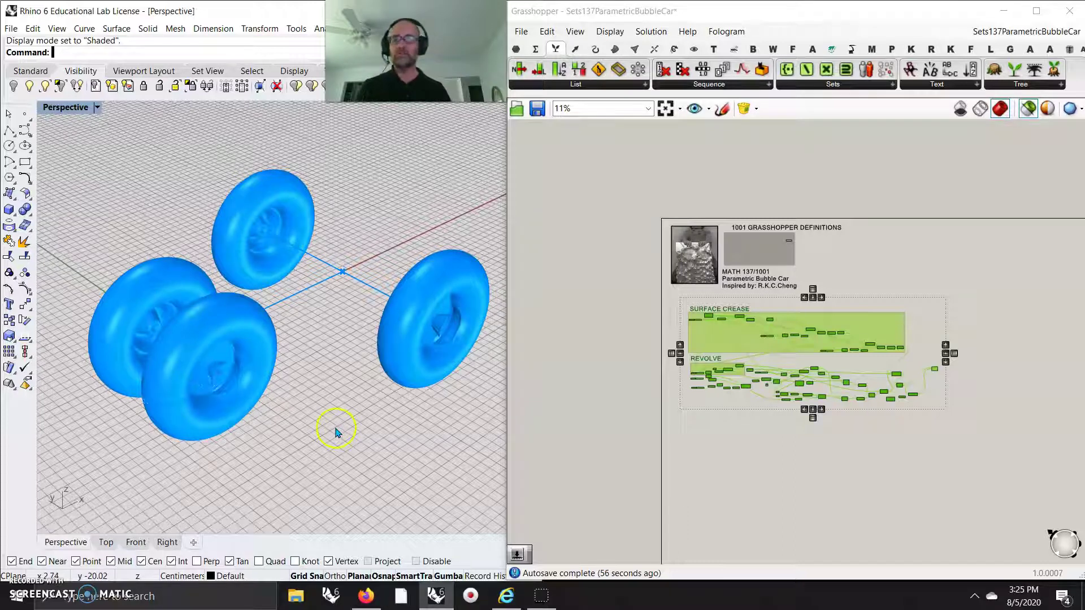
# Deselect the components and select the whole definition, including its title block, to preview the complete wheel geometry.
pyautogui.scroll(5, 899, 347)
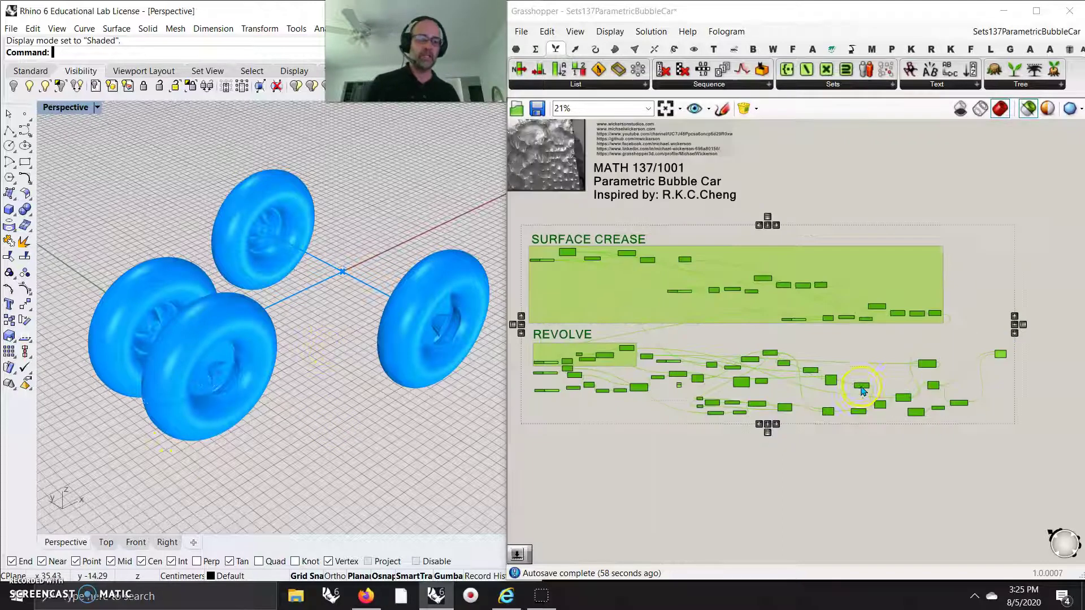
pyautogui.moveTo(853, 310); pyautogui.dragTo(954, 169, button='right')
pyautogui.scroll(-5, 896, 282)
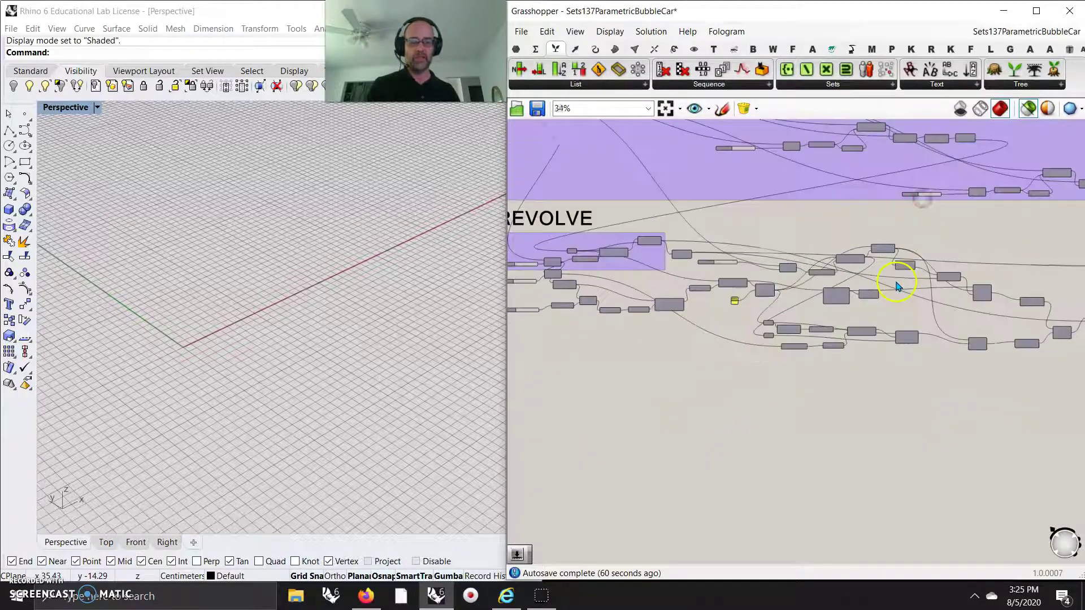
pyautogui.moveTo(816, 375); pyautogui.dragTo(705, 416, button='right')
pyautogui.scroll(-2, 725, 370)
pyautogui.moveTo(920, 418); pyautogui.dragTo(572, 164)
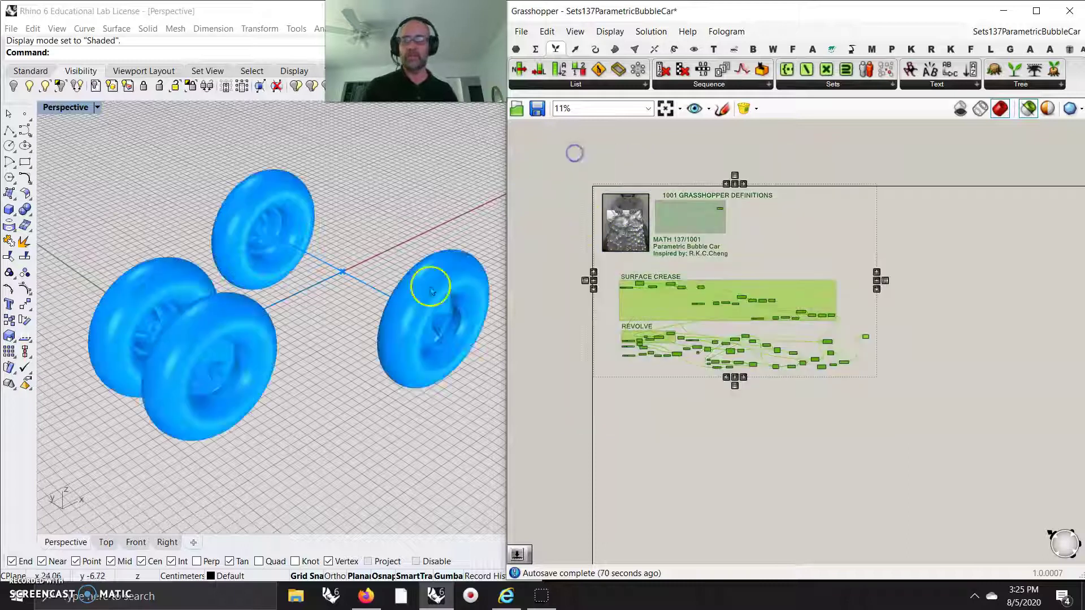
pyautogui.click(339, 385)
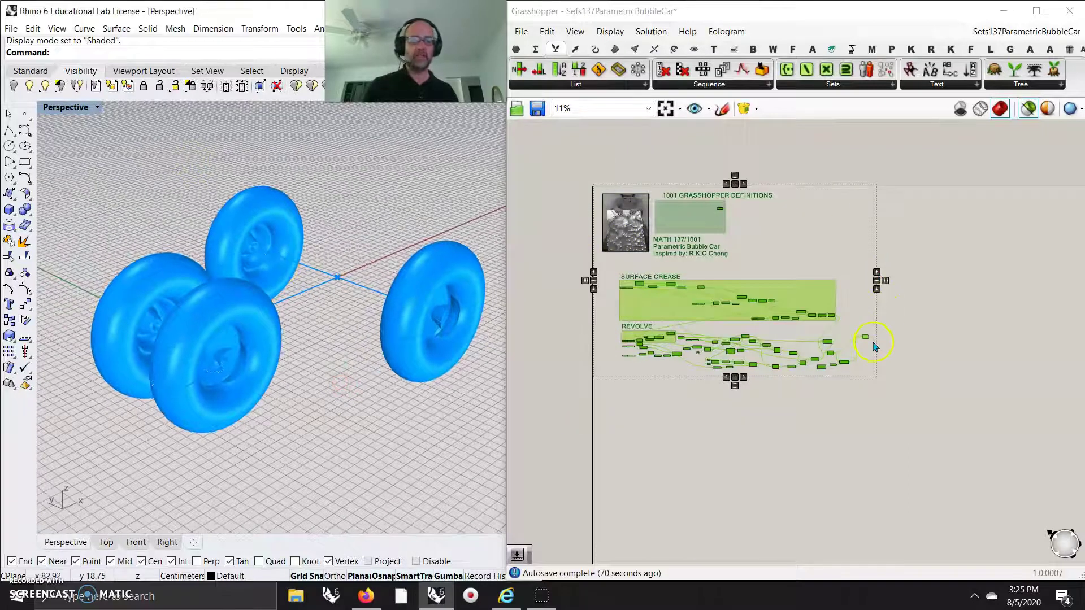
# Show the hidden Rhino objects and clear the Grasshopper selection to examine the metallic wheels on their own.
pyautogui.scroll(1, 873, 346)
pyautogui.click(29, 86)
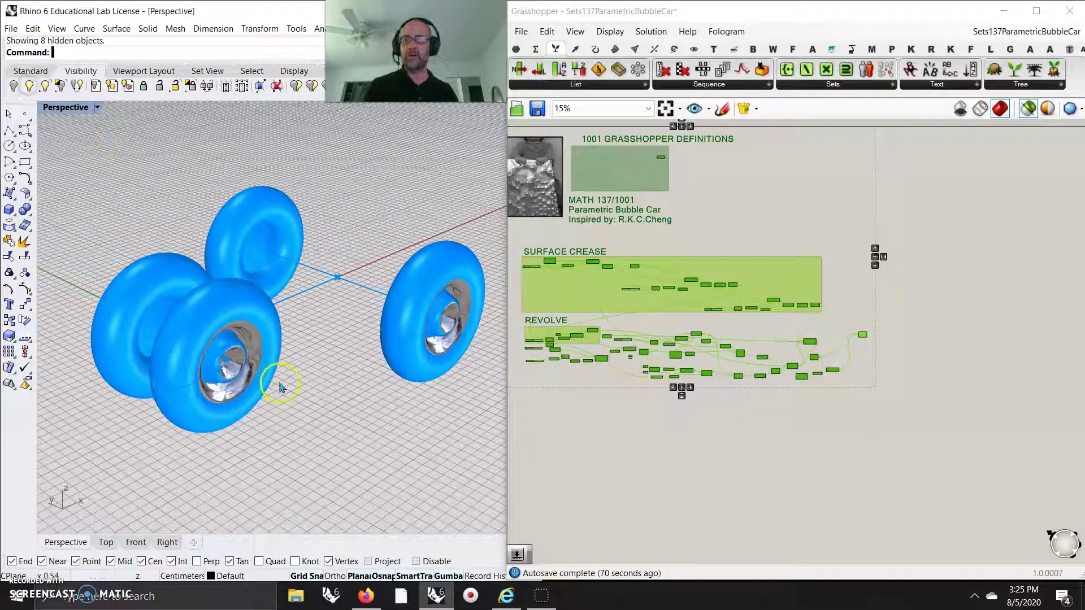
pyautogui.click(696, 449)
pyautogui.moveTo(358, 403); pyautogui.dragTo(270, 378, button='right')
pyautogui.scroll(6, 329, 389)
pyautogui.scroll(-3, 327, 391)
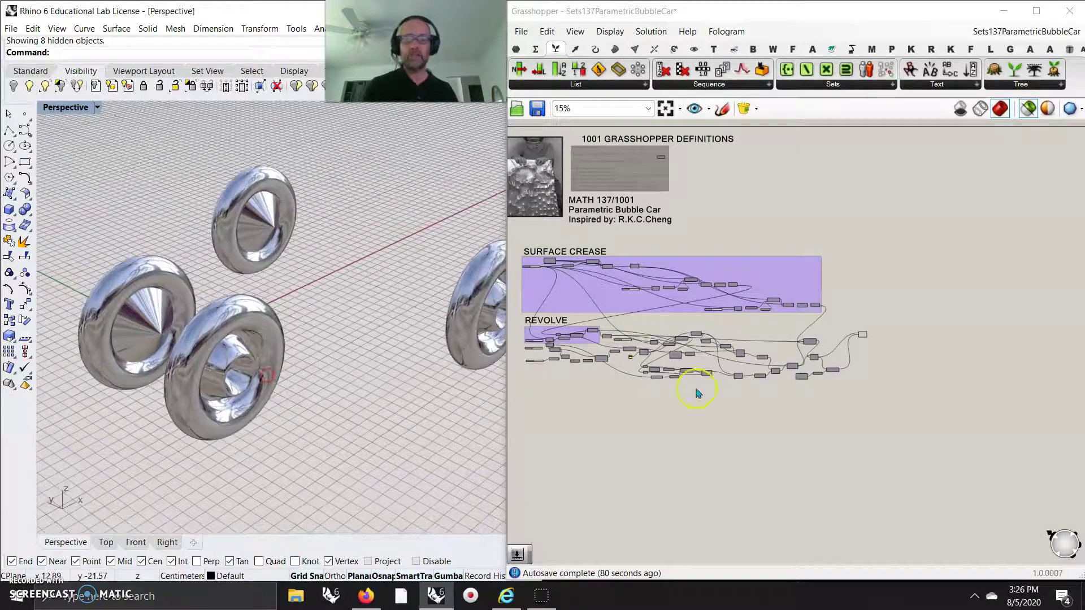
# Preview all components, select the hub profile's Merge and maximize the Top viewport around the two closely spaced wheels.
pyautogui.scroll(4, 732, 345)
pyautogui.scroll(4, 753, 346)
pyautogui.click(806, 293)
pyautogui.scroll(3, 125, 248)
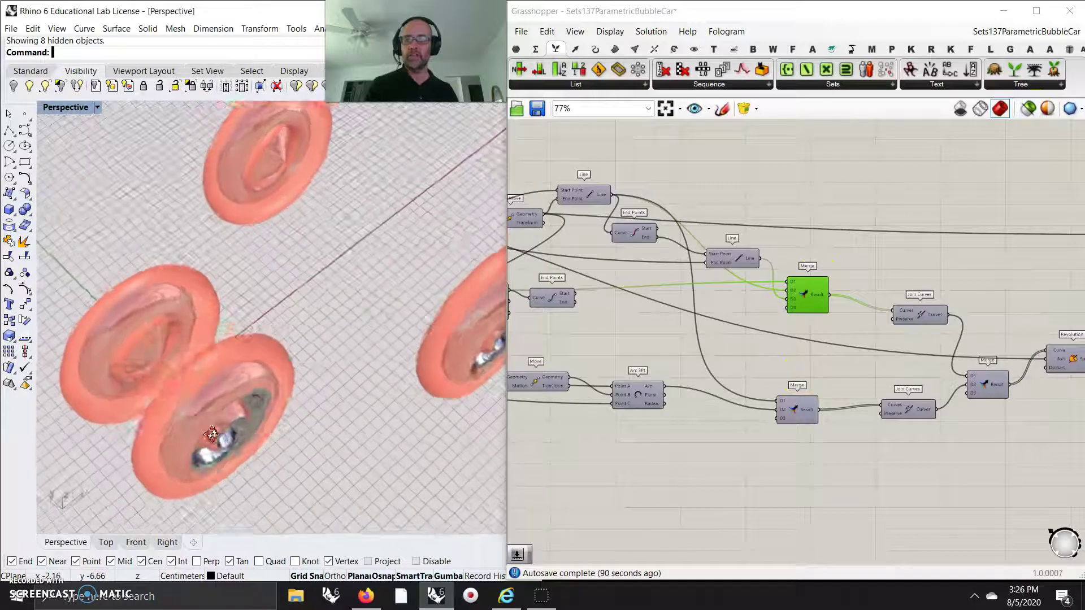
pyautogui.doubleClick(65, 108)
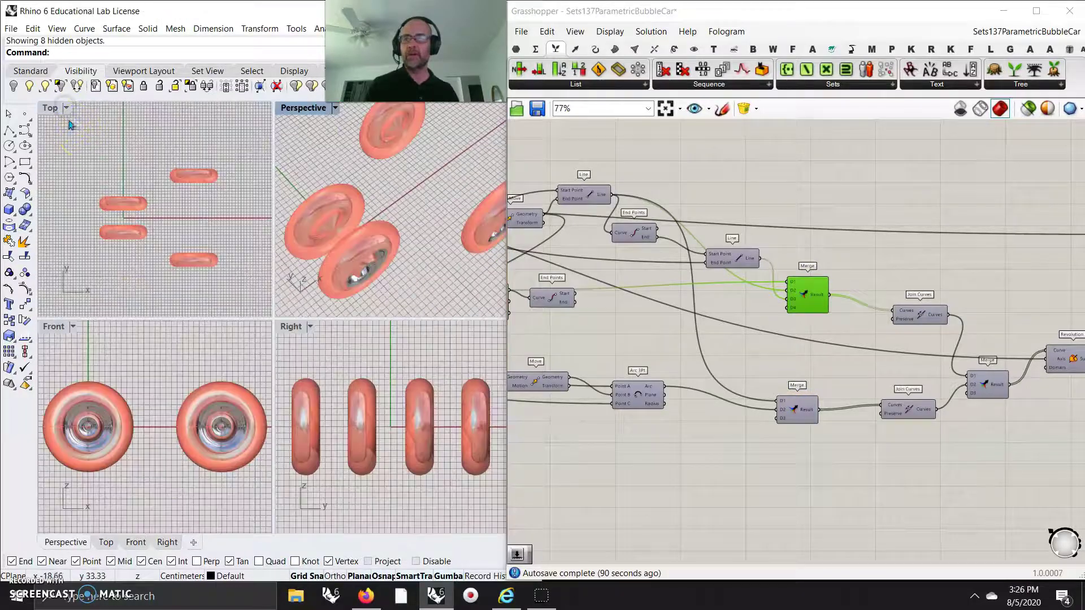
pyautogui.doubleClick(50, 107)
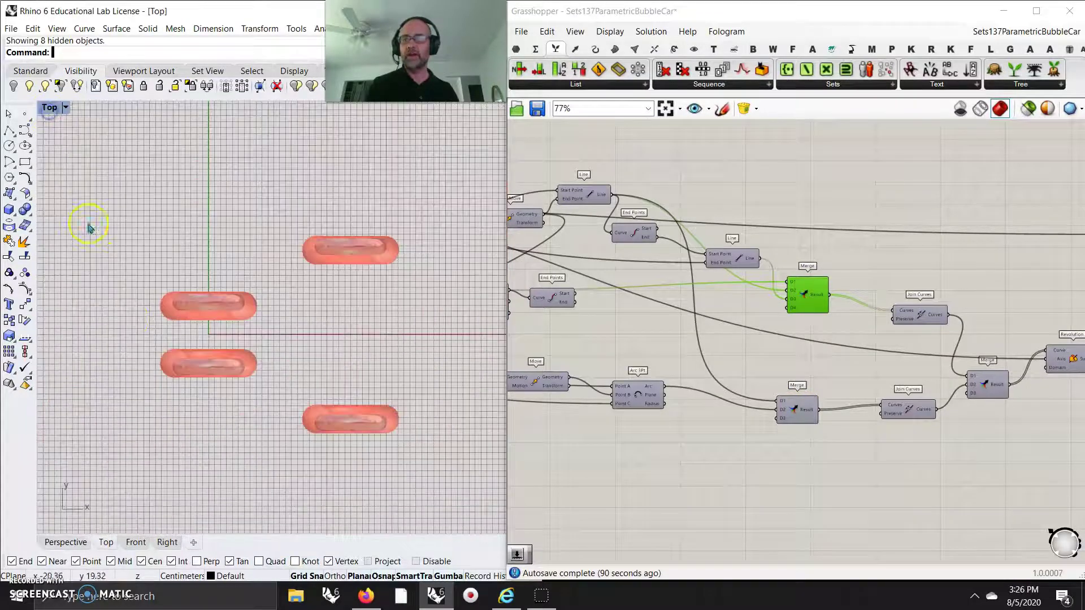
pyautogui.scroll(5, 198, 358)
# Hide the Rhino objects of the two closely spaced wheels in the Top viewport.
pyautogui.moveTo(353, 433); pyautogui.dragTo(147, 246)
pyautogui.click(29, 83)
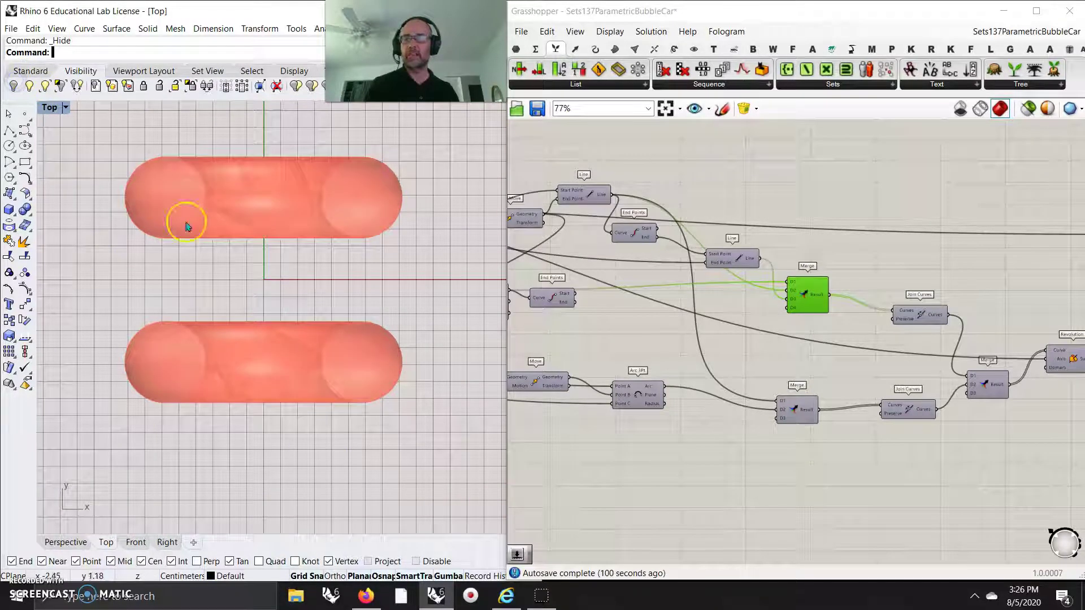
pyautogui.scroll(3, 277, 390)
pyautogui.scroll(-3, 280, 389)
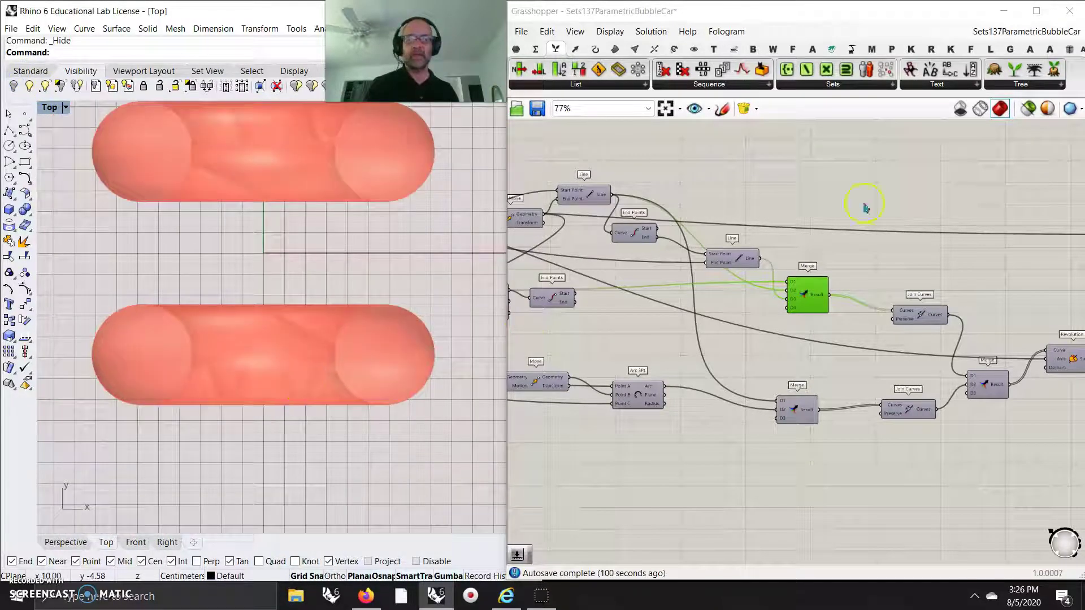
# Preview only selected components, showing the hub profile's Merge, its Join Curves and the final Merge feeding the Revolution one by one.
pyautogui.click(1024, 111)
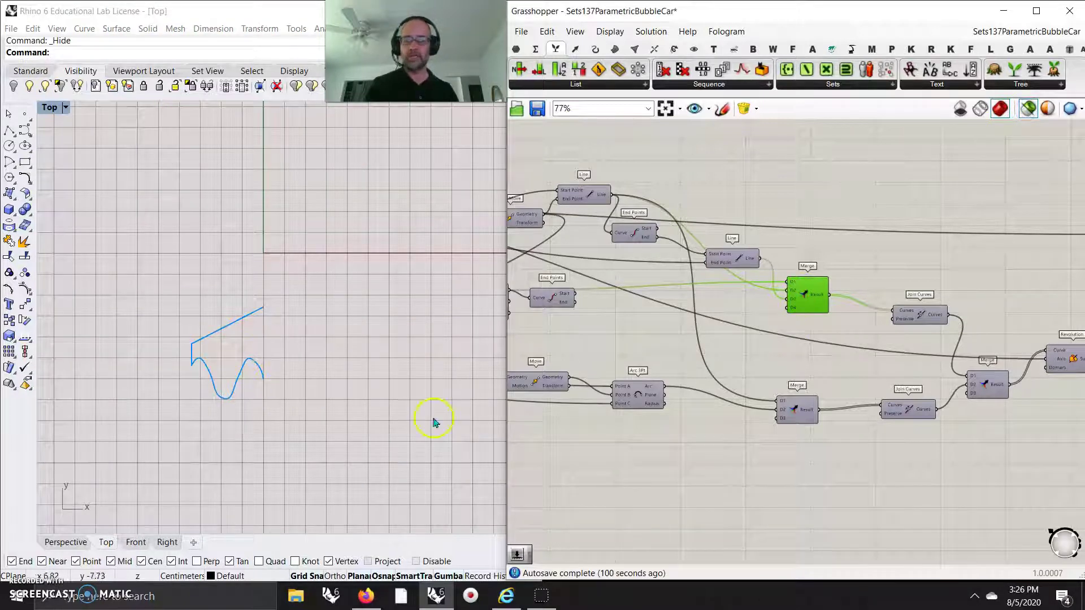
pyautogui.click(923, 320)
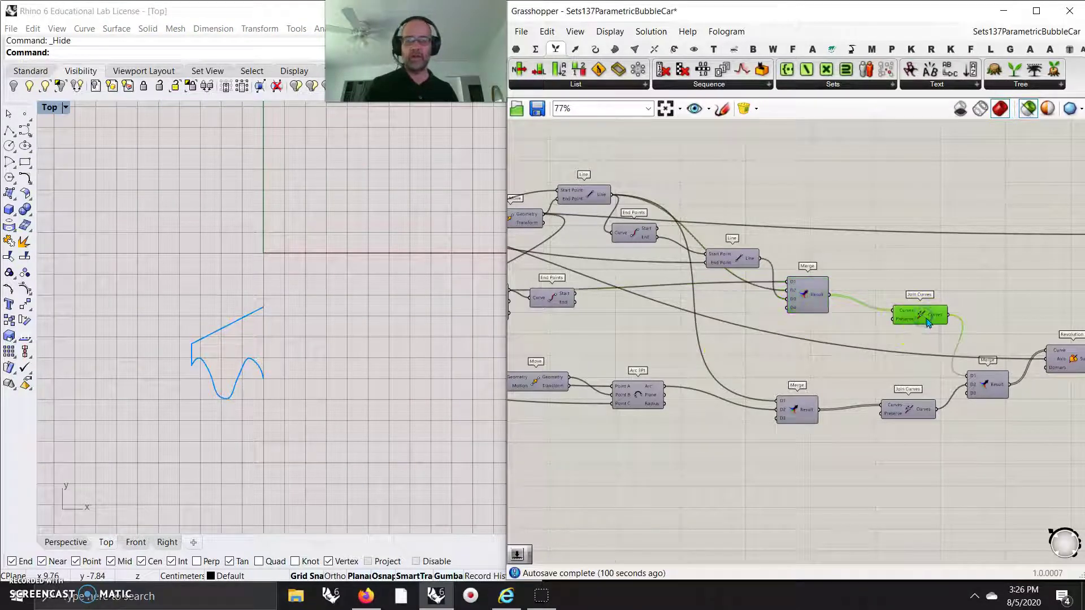
pyautogui.moveTo(949, 374); pyautogui.dragTo(846, 331, button='right')
pyautogui.click(893, 343)
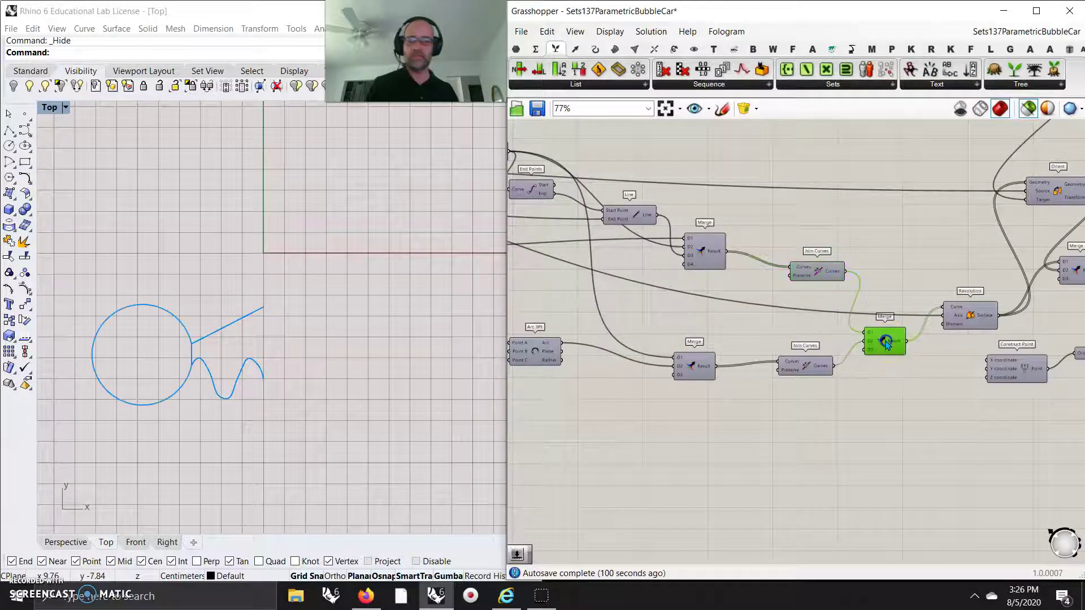
# Set the slider dividing the lower Division component's result to 0.858 to resize the circular tire profile.
pyautogui.scroll(2, 193, 402)
pyautogui.scroll(-2, 193, 402)
pyautogui.moveTo(194, 369); pyautogui.dragTo(267, 321, button='right')
pyautogui.scroll(2, 248, 347)
pyautogui.scroll(2, 264, 325)
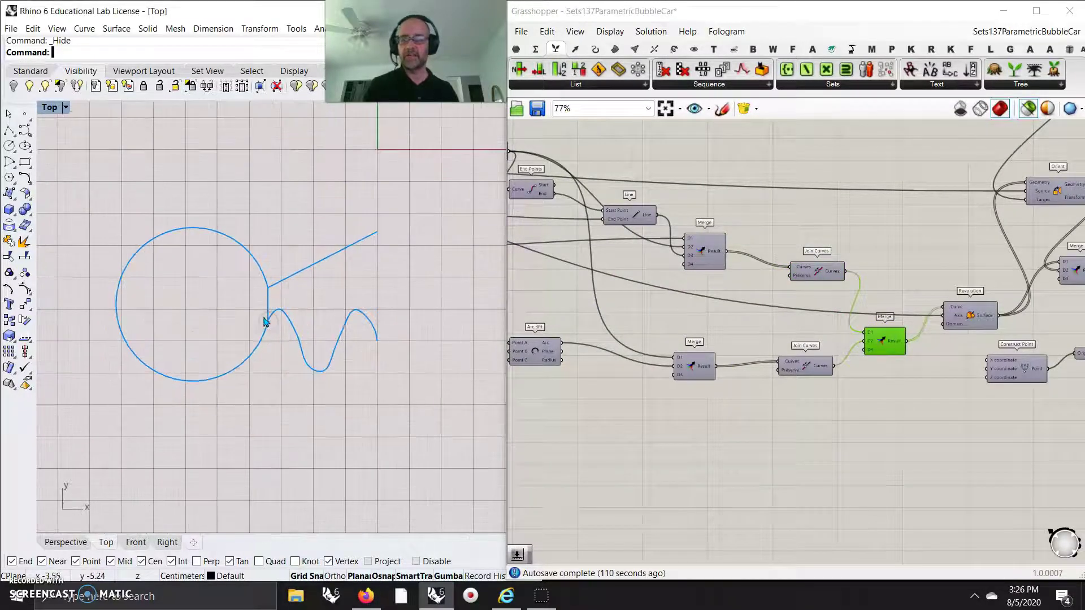
pyautogui.moveTo(588, 431); pyautogui.dragTo(666, 394, button='right')
pyautogui.scroll(-3, 559, 423)
pyautogui.scroll(6, 652, 423)
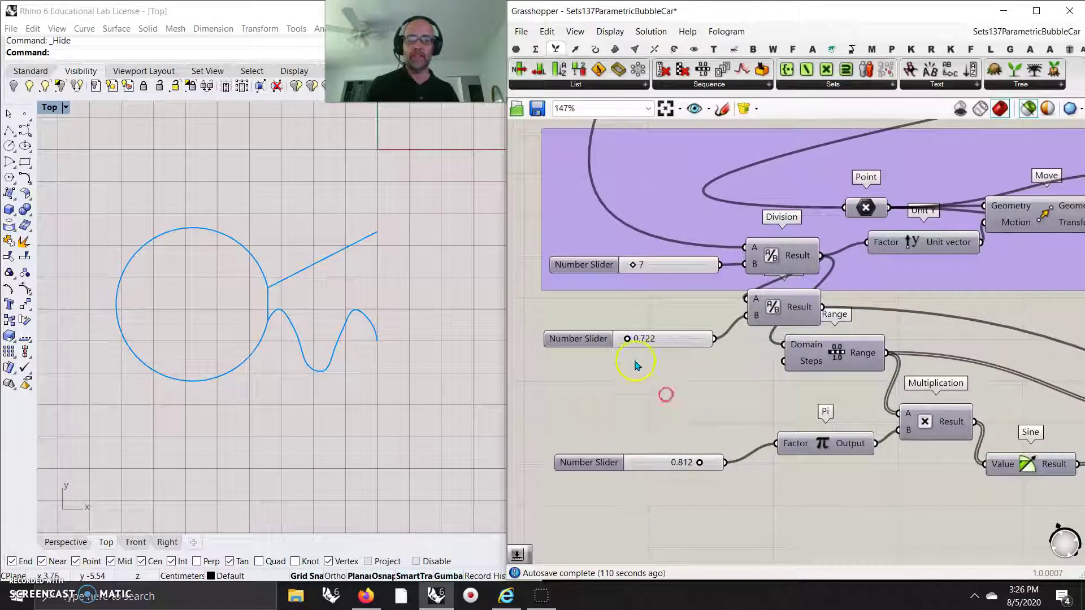
pyautogui.moveTo(626, 339); pyautogui.dragTo(627, 343)
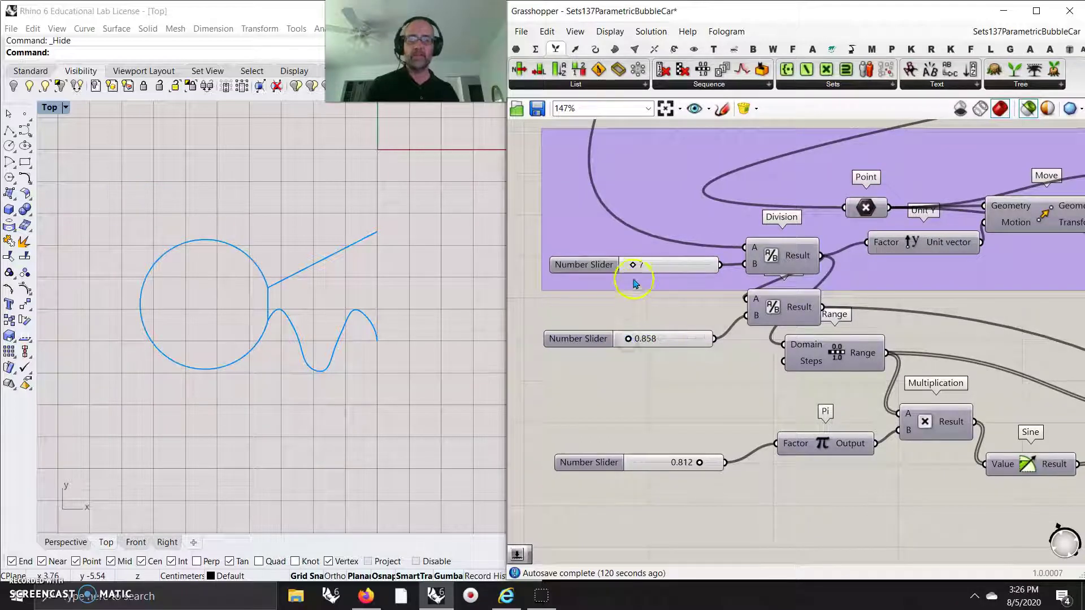
# Set the upper Division slider to 25, the Pi factor slider to 0.207 and the lower Division slider to 2.150.
pyautogui.moveTo(633, 264)
pyautogui.mouseDown()
pyautogui.moveTo(646, 267)
pyautogui.moveTo(624, 280)
pyautogui.moveTo(637, 266)
pyautogui.moveTo(647, 277)
pyautogui.mouseUp()
pyautogui.moveTo(699, 464); pyautogui.dragTo(649, 462)
pyautogui.moveTo(627, 339); pyautogui.dragTo(639, 340)
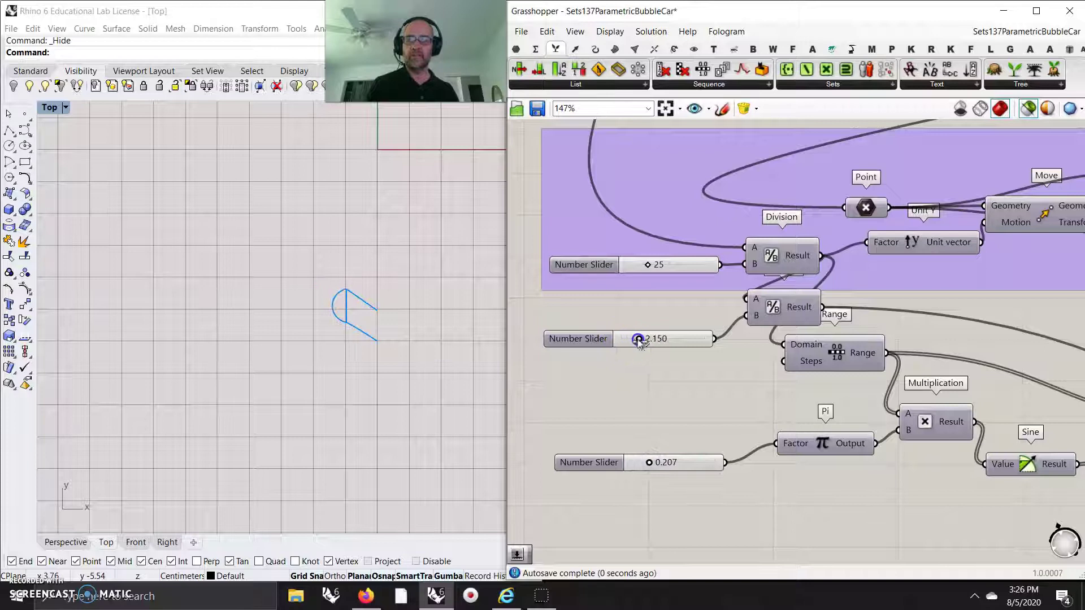
# Set the Pi factor slider to 0.520 and the lower Division slider to 0.654, and preview all four wheels in the Top viewport.
pyautogui.moveTo(649, 462); pyautogui.dragTo(677, 462)
pyautogui.moveTo(749, 390); pyautogui.dragTo(699, 371, button='right')
pyautogui.moveTo(389, 370); pyautogui.dragTo(223, 392, button='right')
pyautogui.scroll(-15, 304, 379)
pyautogui.moveTo(341, 410); pyautogui.dragTo(333, 376, button='right')
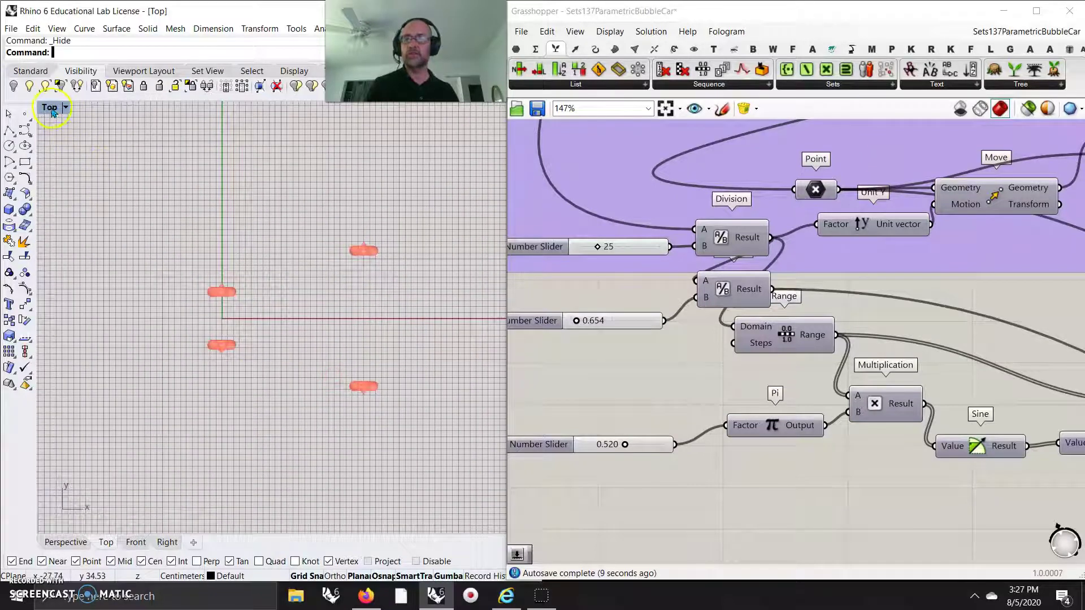
# Set the upper Division slider to 5, the lower Division slider to 0.518 and the Pi factor slider to 0.738.
pyautogui.moveTo(593, 370); pyautogui.dragTo(759, 389, button='right')
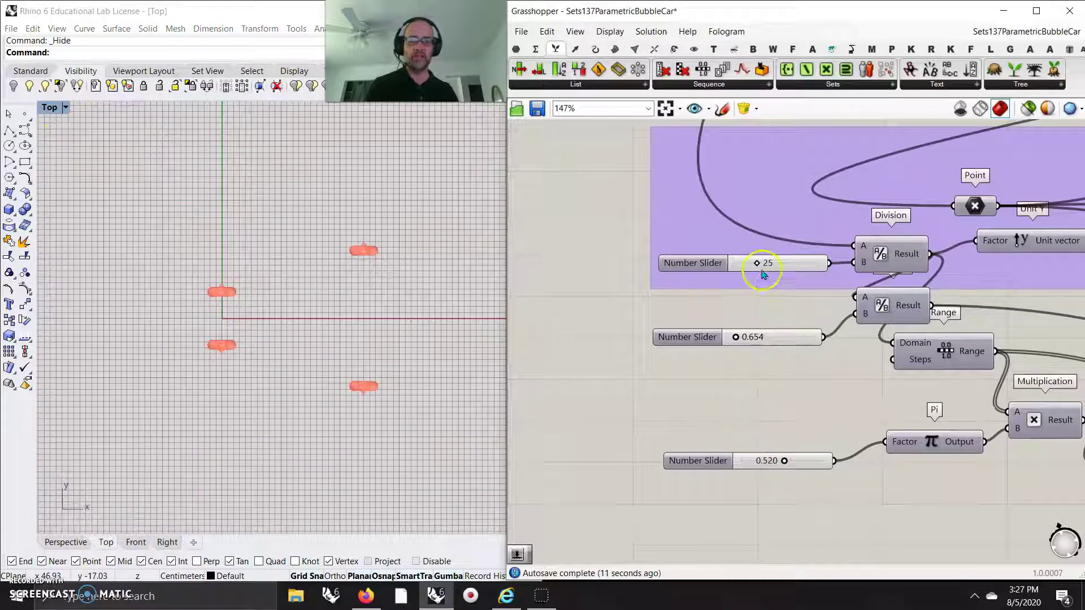
pyautogui.moveTo(761, 264)
pyautogui.mouseDown()
pyautogui.moveTo(784, 264)
pyautogui.moveTo(726, 273)
pyautogui.moveTo(741, 273)
pyautogui.mouseUp()
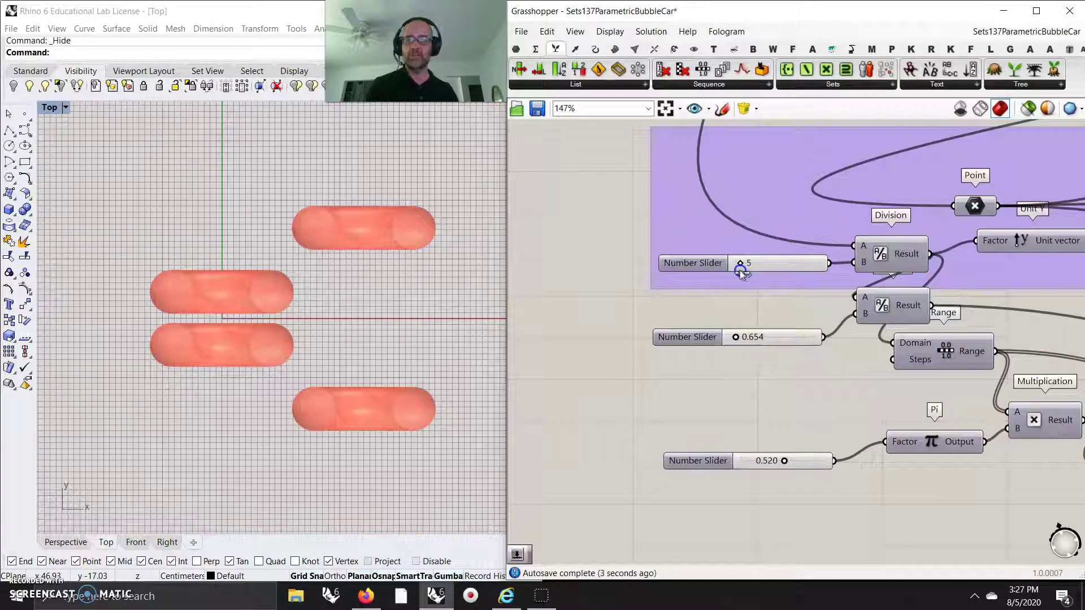
pyautogui.moveTo(734, 339)
pyautogui.mouseDown()
pyautogui.moveTo(753, 338)
pyautogui.moveTo(734, 337)
pyautogui.mouseUp()
pyautogui.moveTo(784, 460); pyautogui.dragTo(802, 461)
# Restore the four-viewport layout from the Top view and maximize the Perspective viewport to examine the four revolved wheels.
pyautogui.moveTo(395, 349); pyautogui.dragTo(368, 336, button='right')
pyautogui.moveTo(326, 260); pyautogui.dragTo(314, 304, button='right')
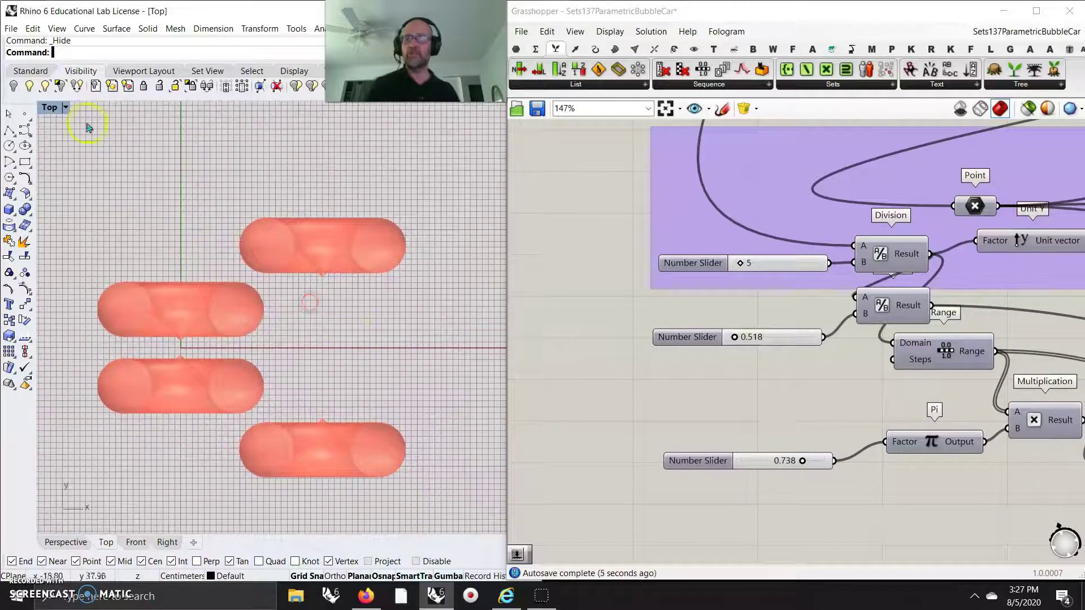
pyautogui.doubleClick(49, 107)
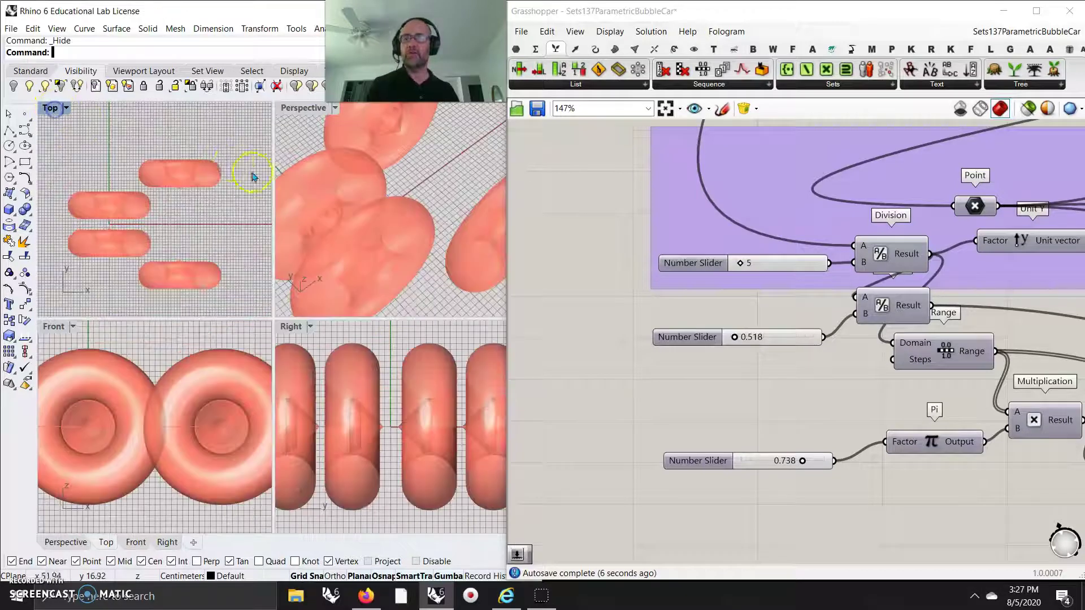
pyautogui.doubleClick(302, 109)
pyautogui.scroll(-5, 292, 338)
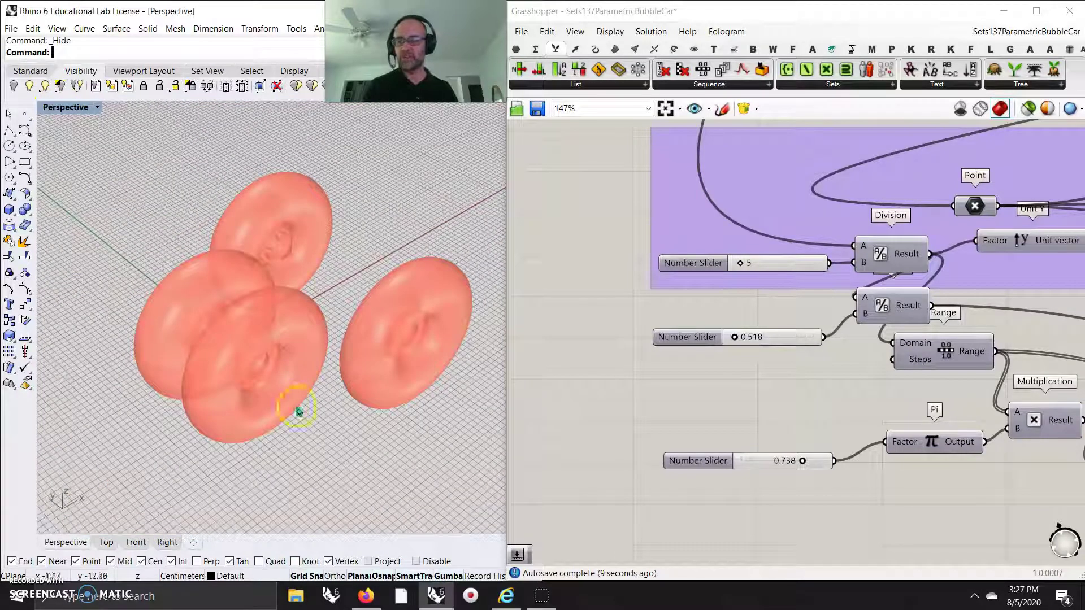